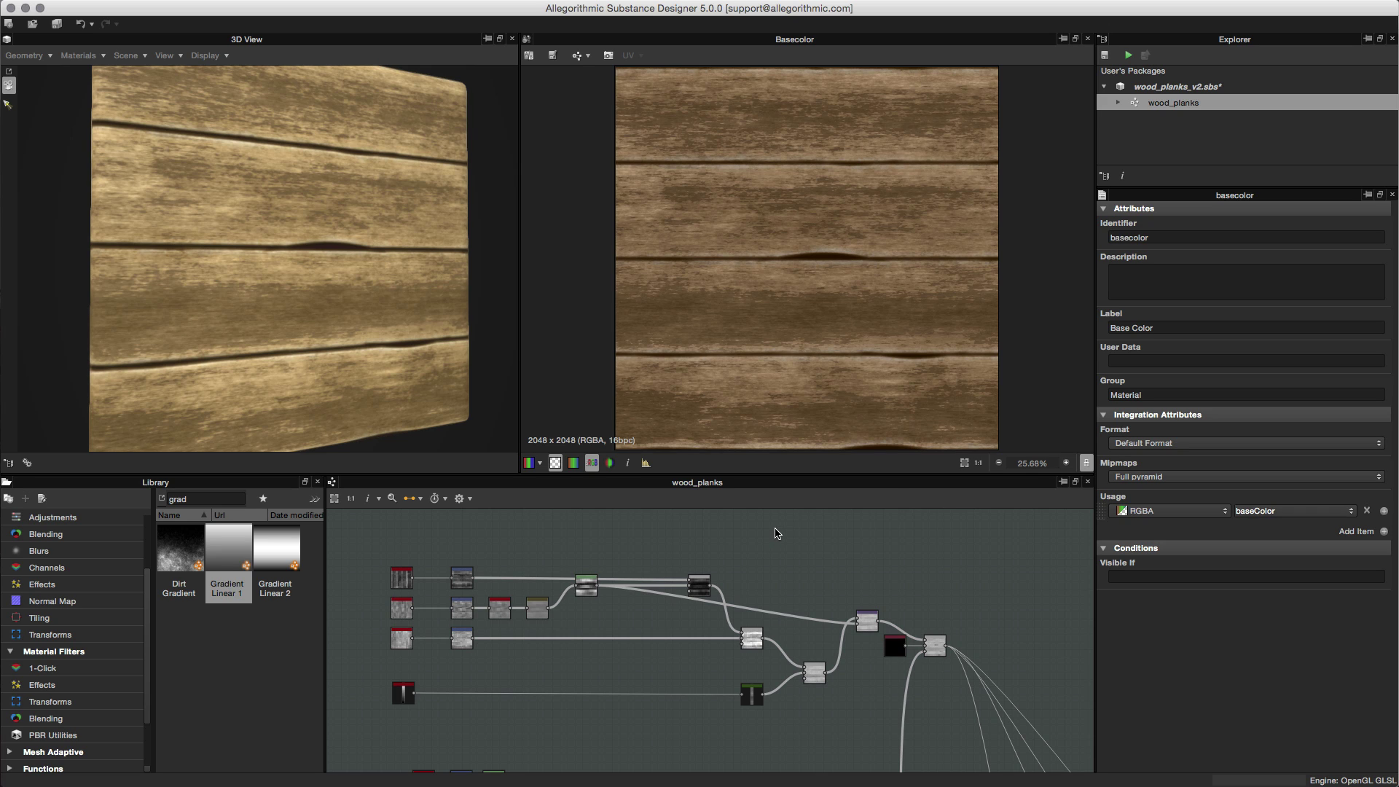
# - Add a Gradient (Dynamic) atomic node and position it next to the Levels node
pyautogui.rightClick(776, 533)
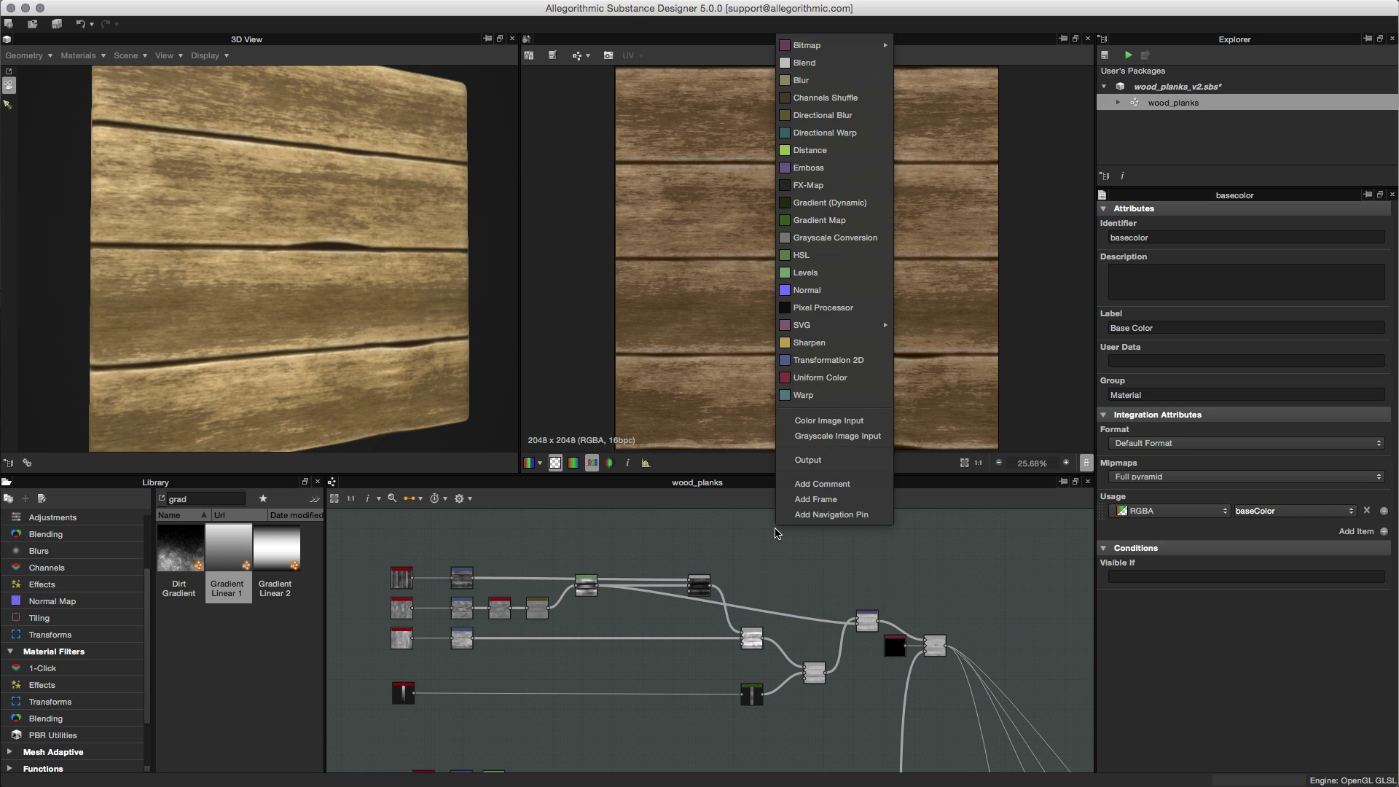
pyautogui.click(820, 206)
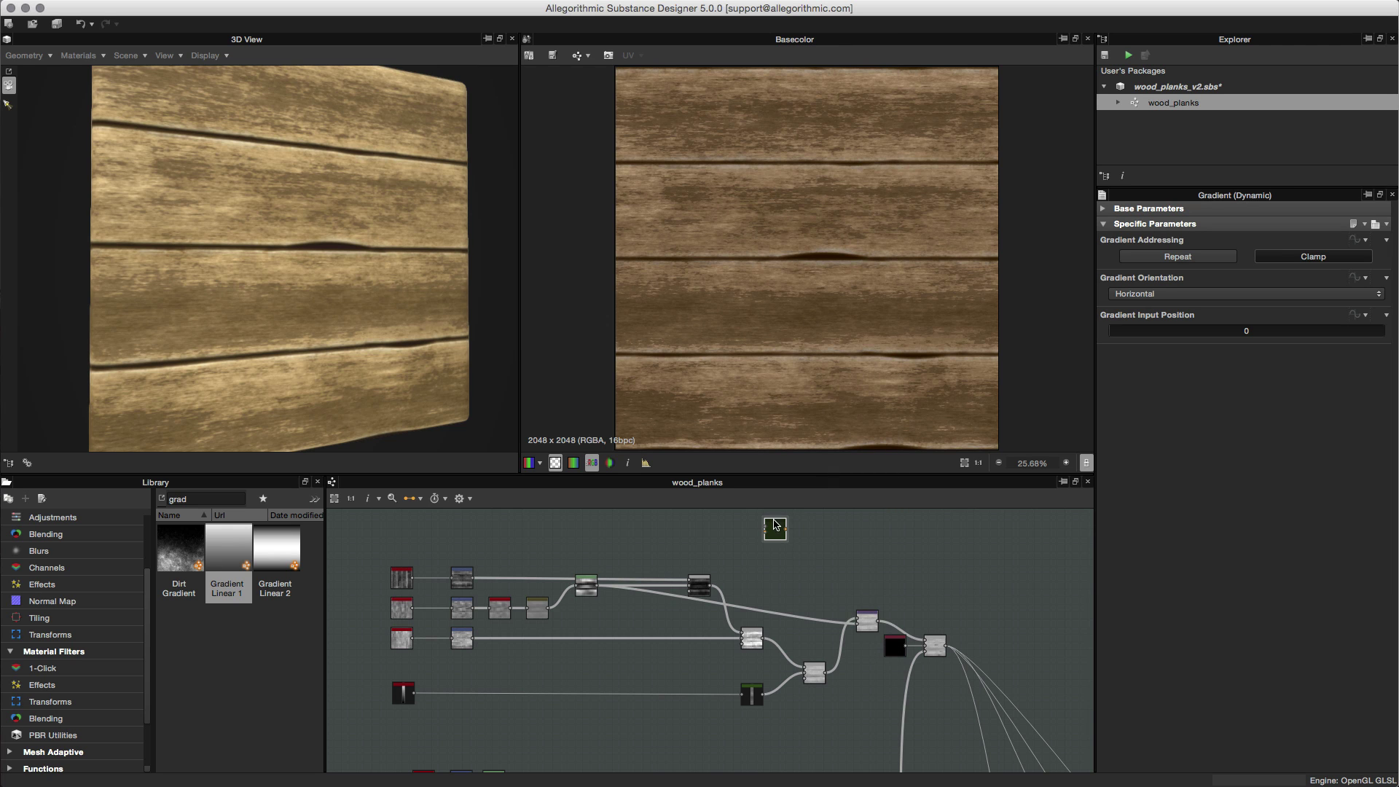
pyautogui.moveTo(774, 524); pyautogui.dragTo(620, 577)
pyautogui.scroll(2, 627, 574)
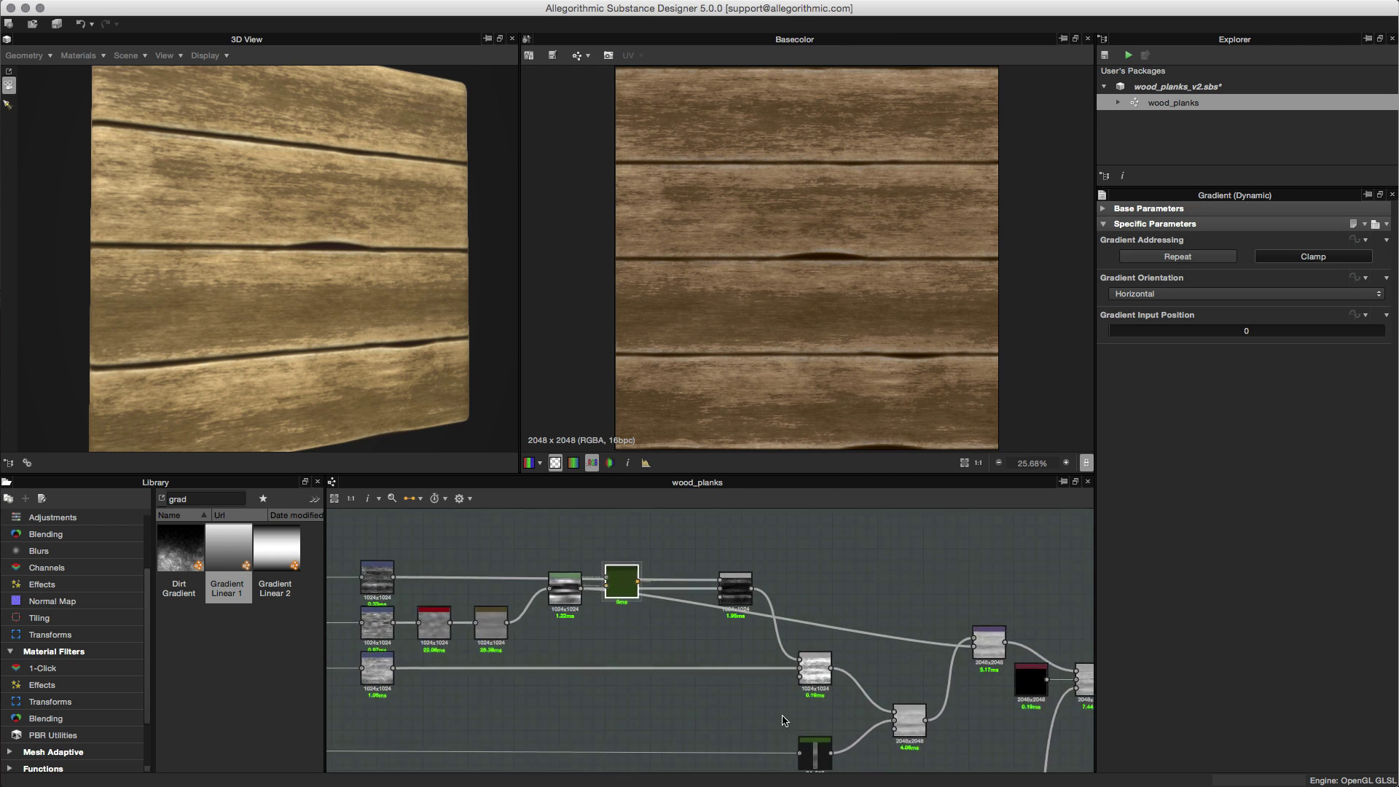
pyautogui.scroll(3, 731, 646)
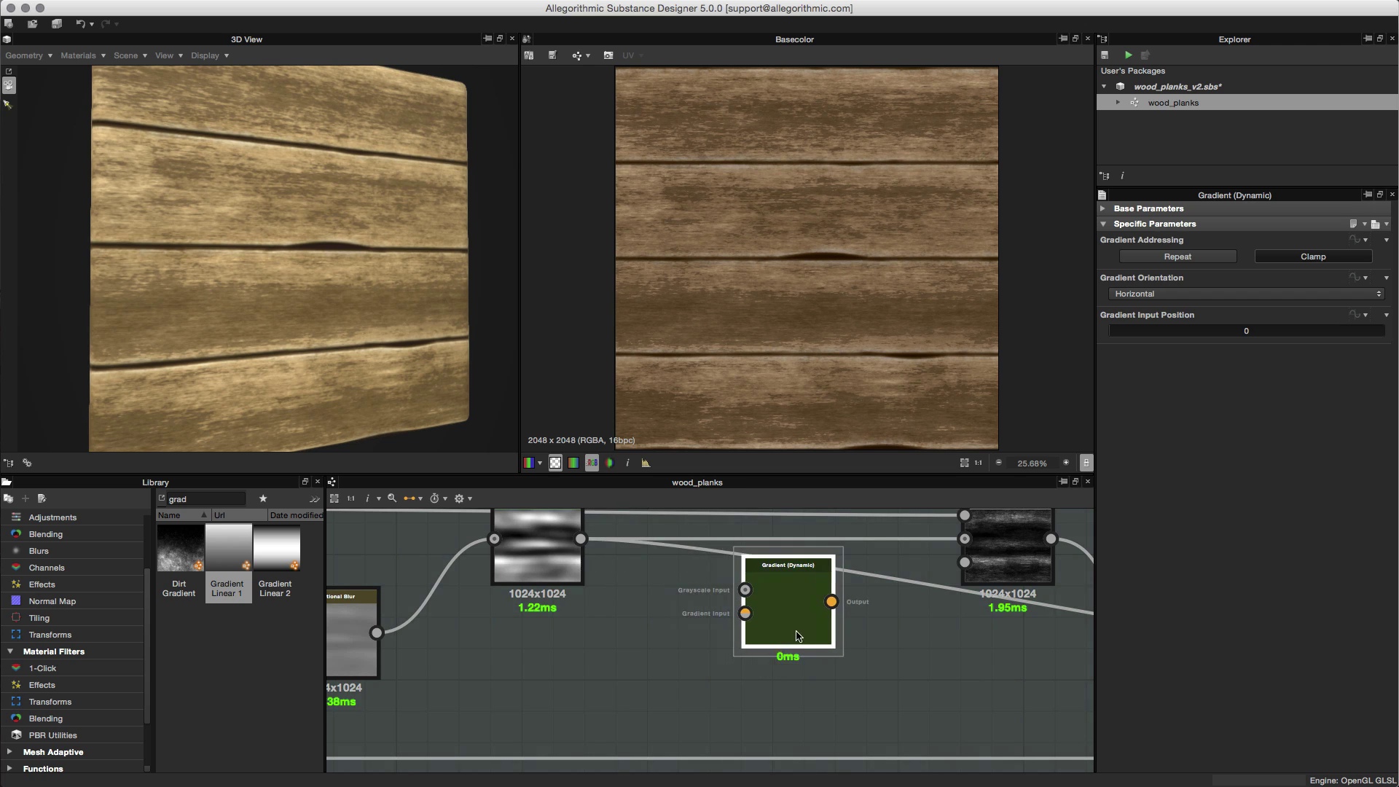
pyautogui.scroll(-3, 798, 635)
pyautogui.scroll(4, 772, 626)
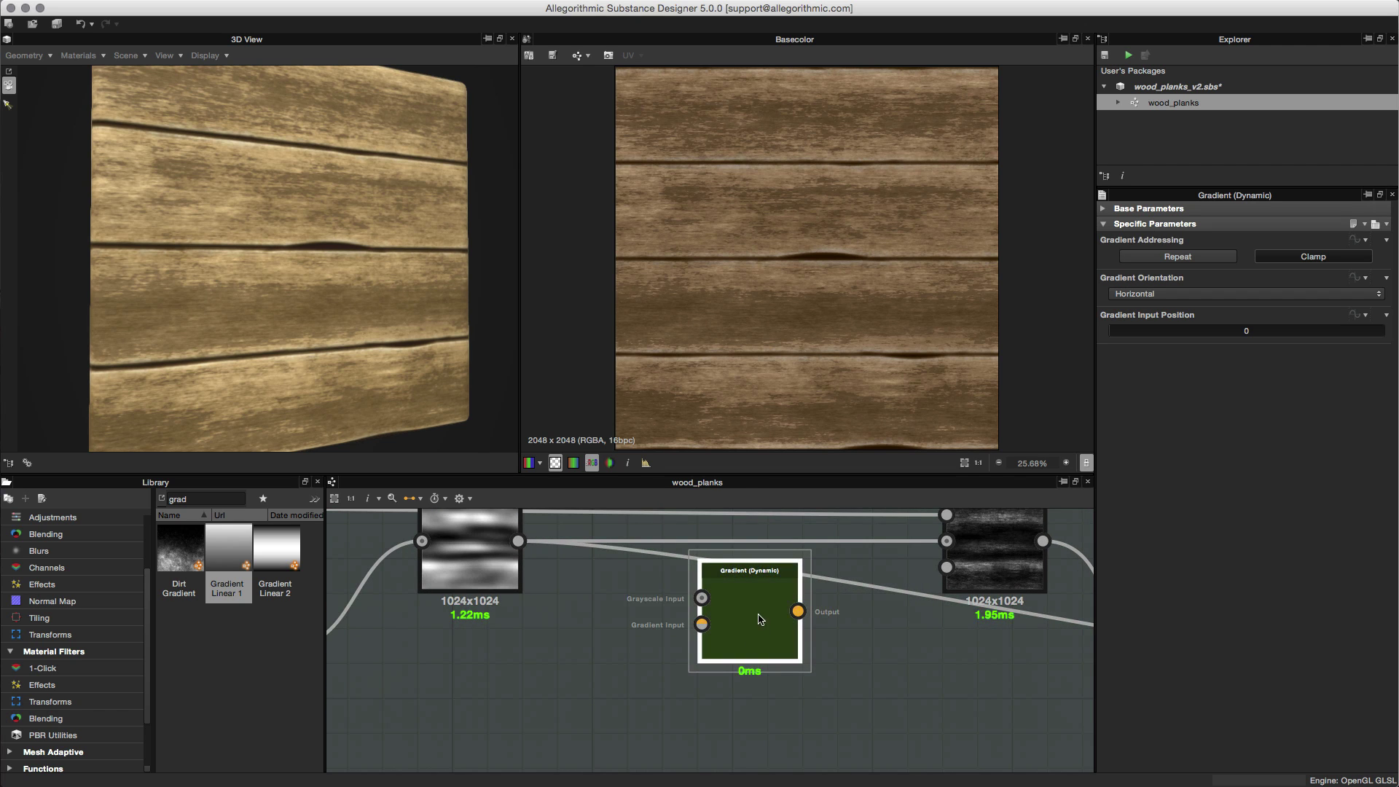
pyautogui.moveTo(760, 619); pyautogui.dragTo(756, 632)
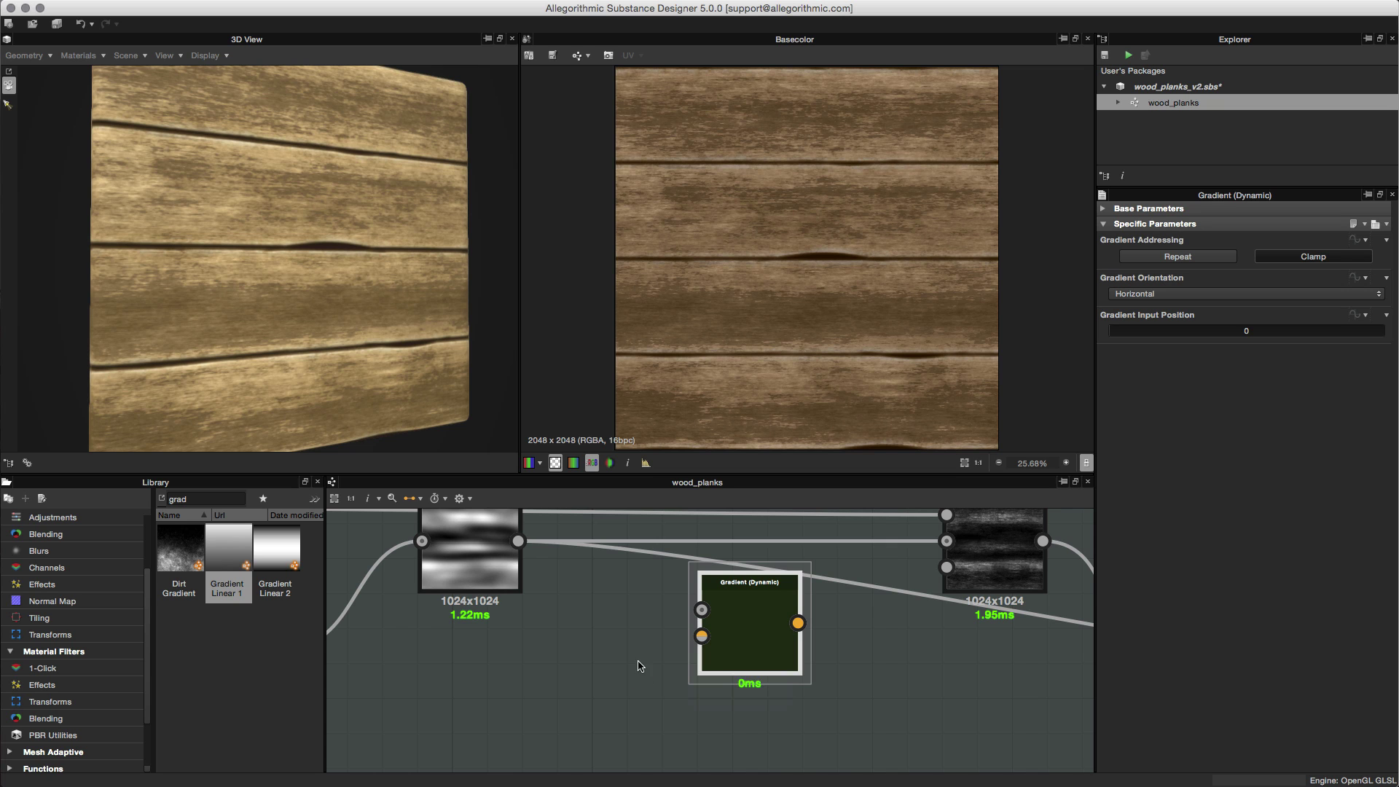
# - Preview the vertical noise, Transformation 2D, Blur, Directional Blur and Levels outputs in turn
pyautogui.scroll(-2, 652, 681)
pyautogui.moveTo(581, 679); pyautogui.dragTo(843, 684, button='middle')
pyautogui.scroll(-1, 746, 667)
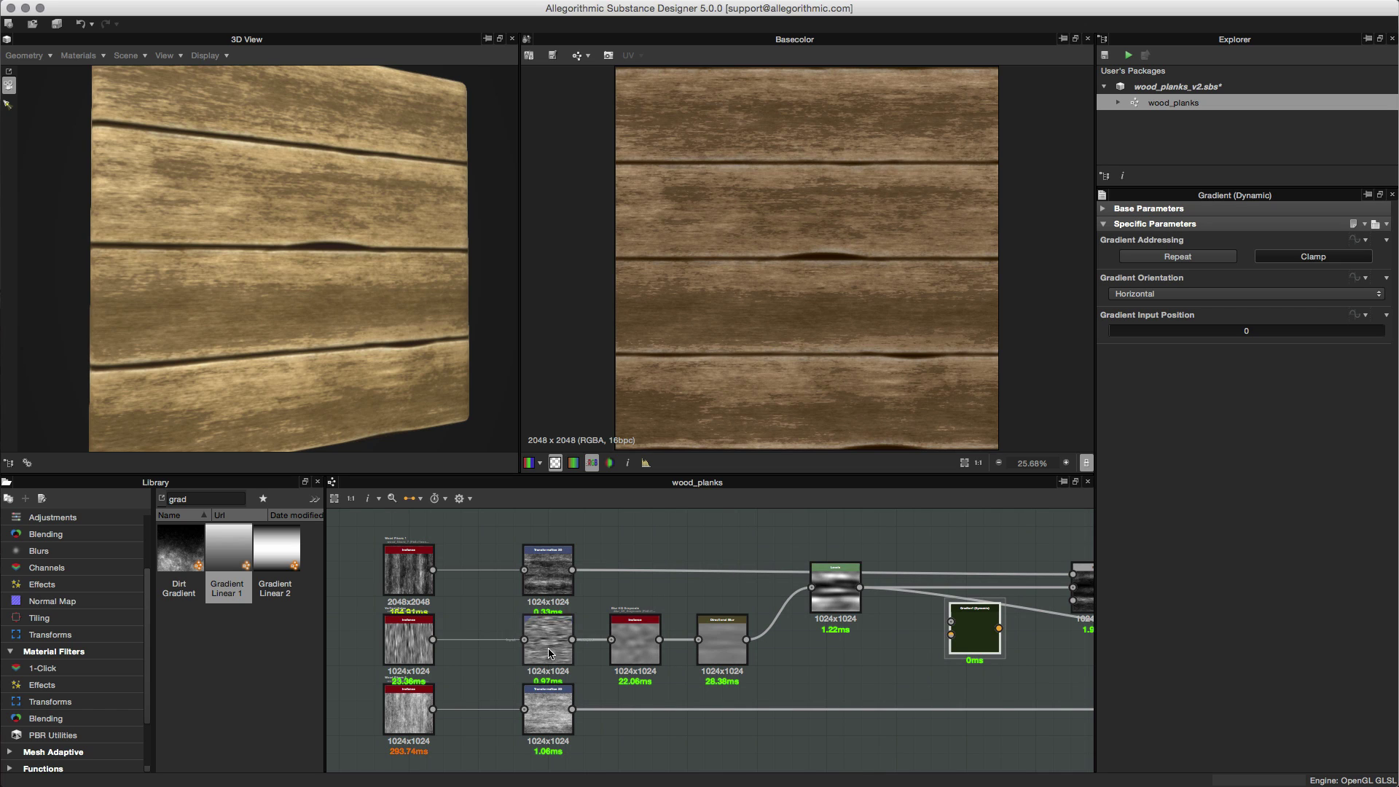
pyautogui.doubleClick(401, 645)
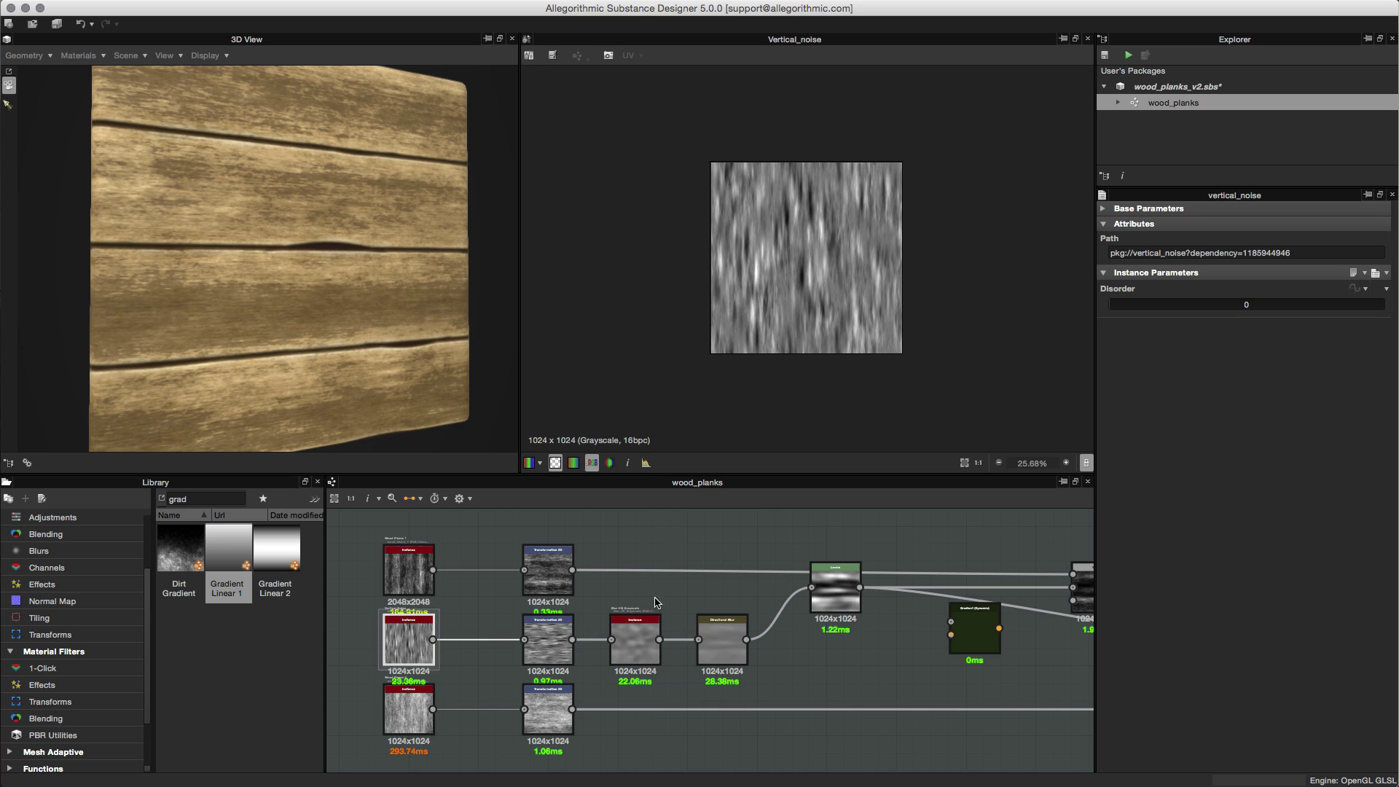
pyautogui.doubleClick(548, 651)
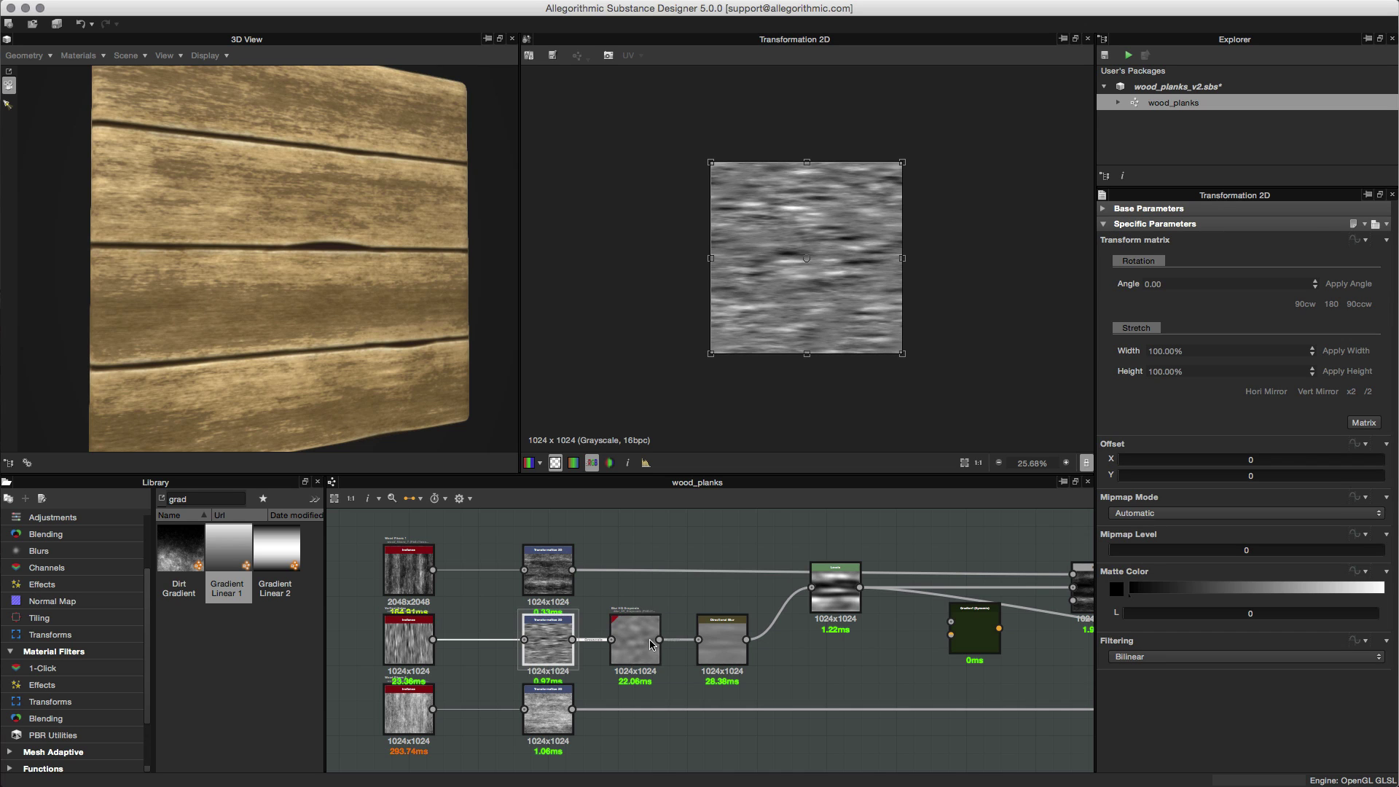
pyautogui.doubleClick(624, 641)
pyautogui.doubleClick(722, 641)
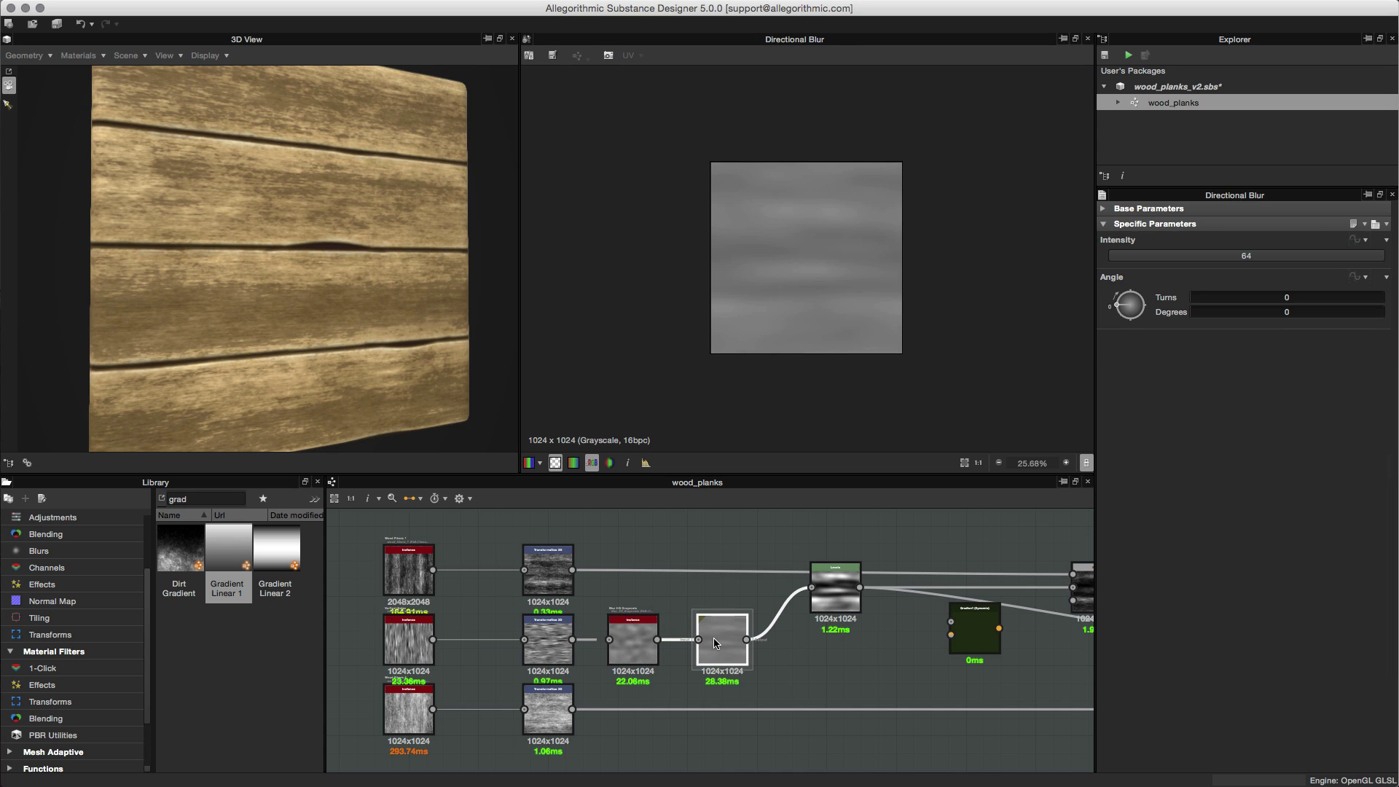
pyautogui.doubleClick(834, 588)
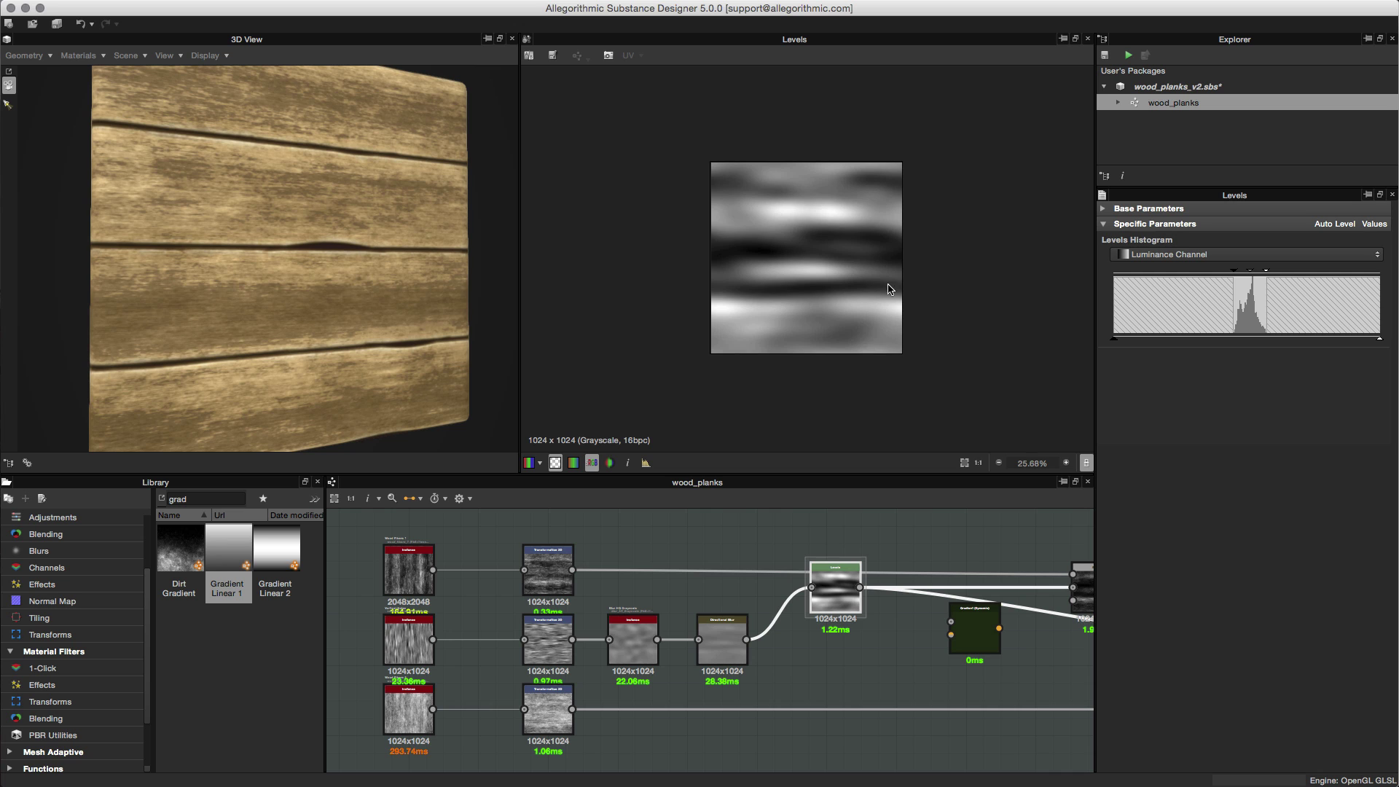
pyautogui.scroll(4, 888, 288)
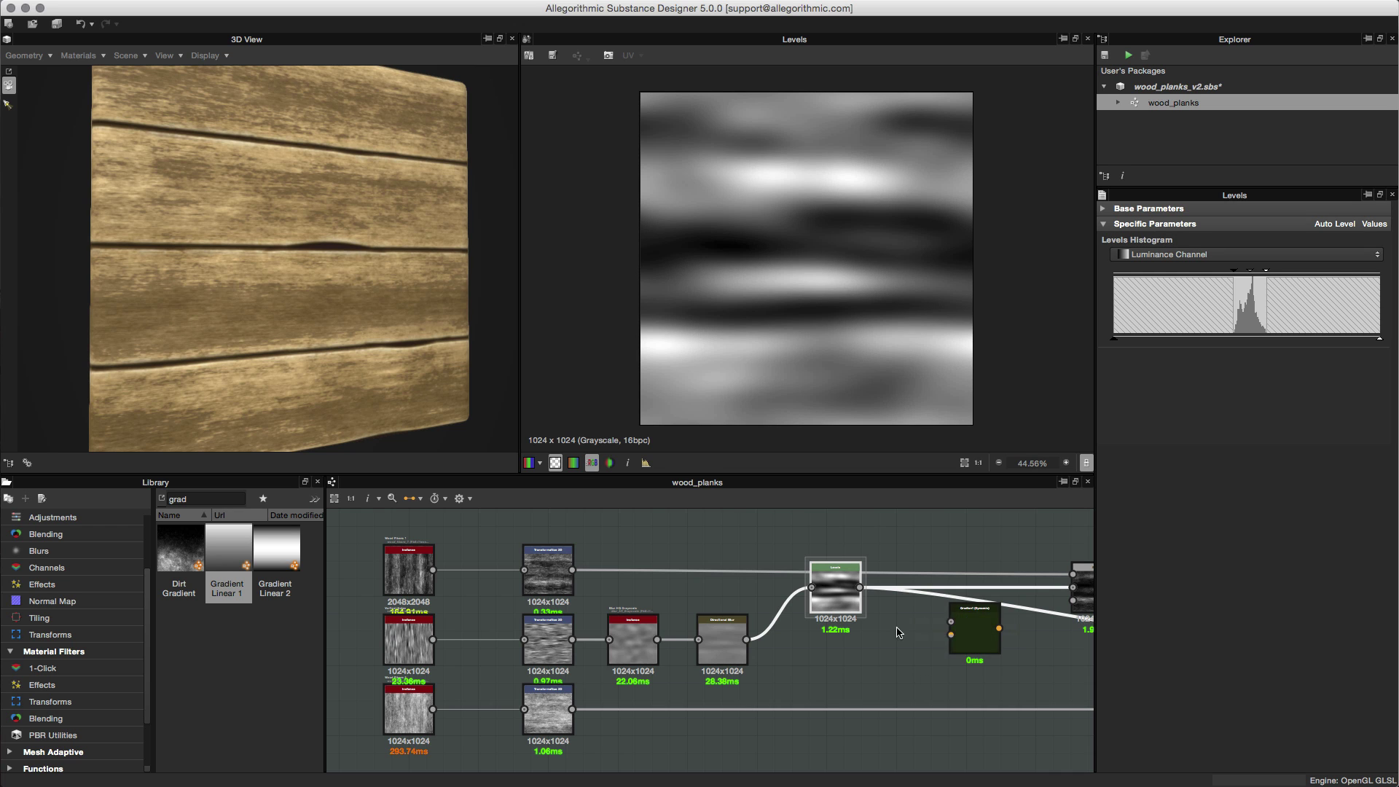
# - Wire the Levels output into the Gradient (Dynamic) node's Grayscale Input and show its parameters
pyautogui.scroll(3, 811, 649)
pyautogui.moveTo(812, 649); pyautogui.dragTo(702, 670, button='middle')
pyautogui.click(724, 633)
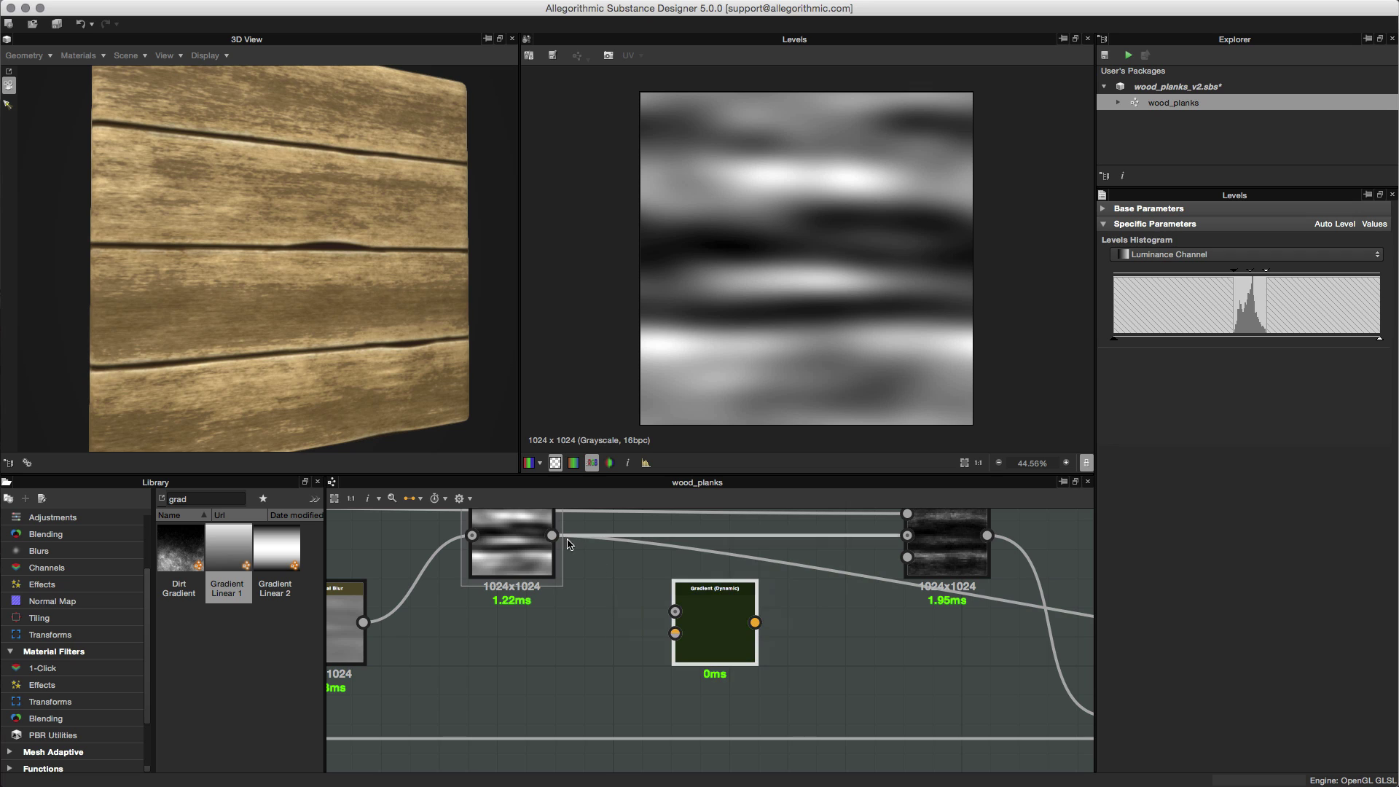
pyautogui.moveTo(551, 535); pyautogui.dragTo(674, 611)
pyautogui.click(727, 637)
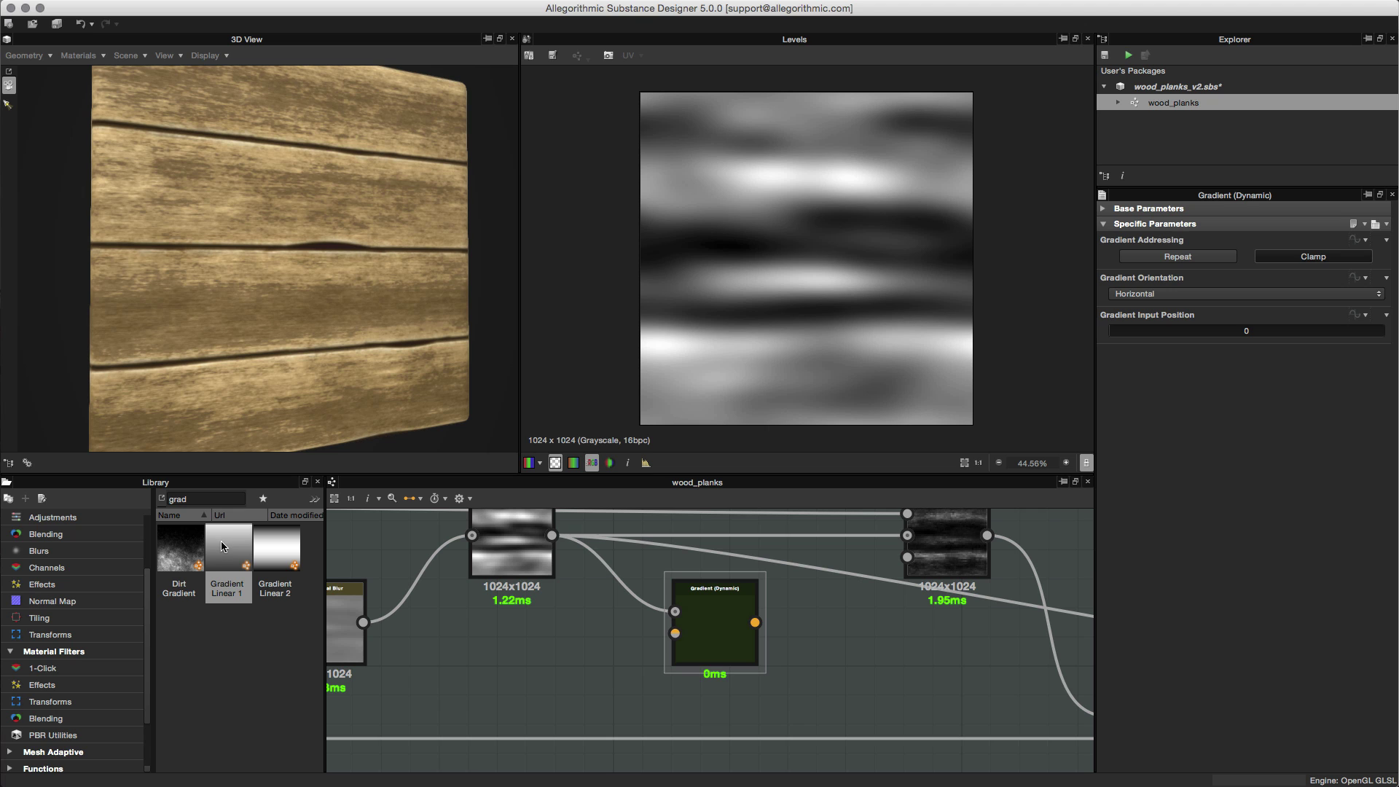
# - Add Gradient Linear 1 from the Library and wire it into the Gradient (Dynamic) Gradient Input
pyautogui.moveTo(221, 540); pyautogui.dragTo(534, 670)
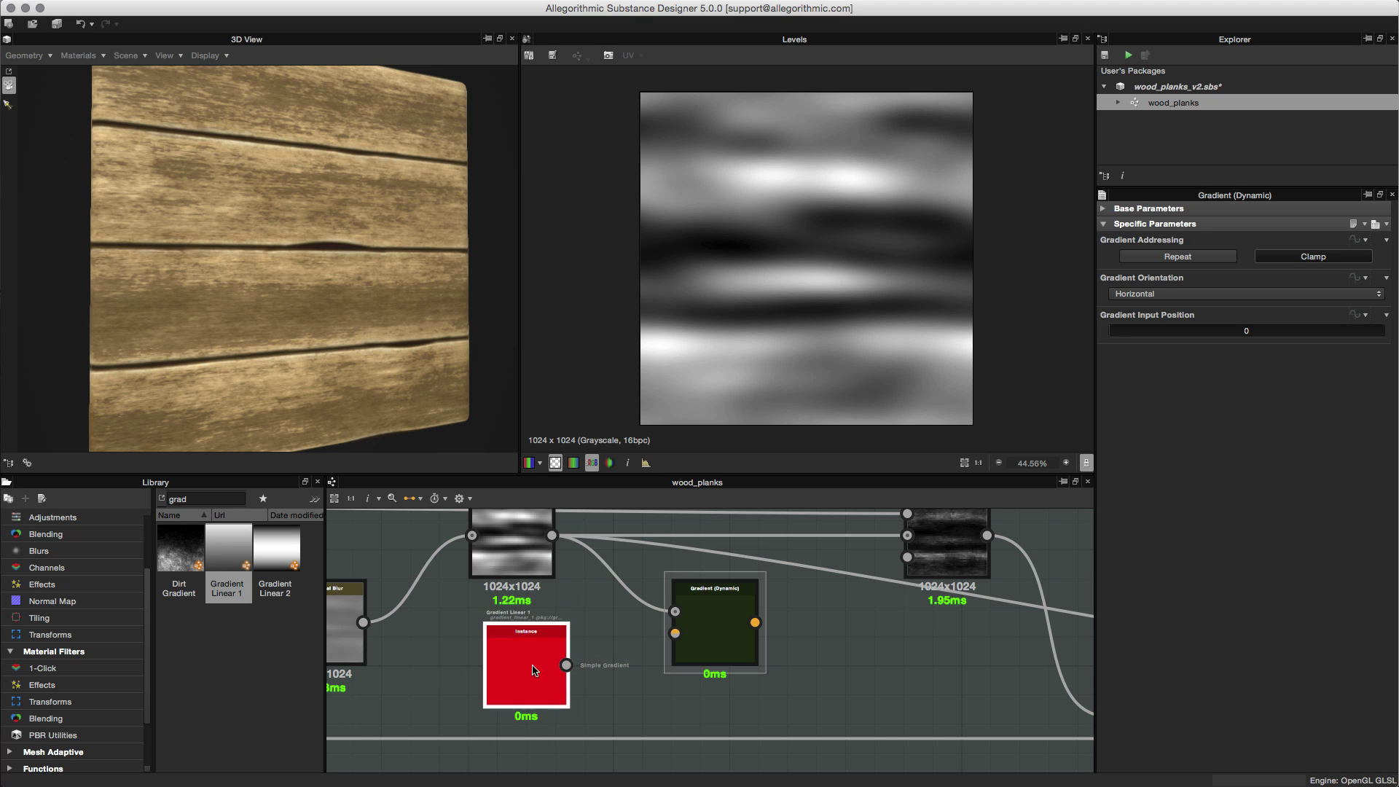
pyautogui.doubleClick(534, 670)
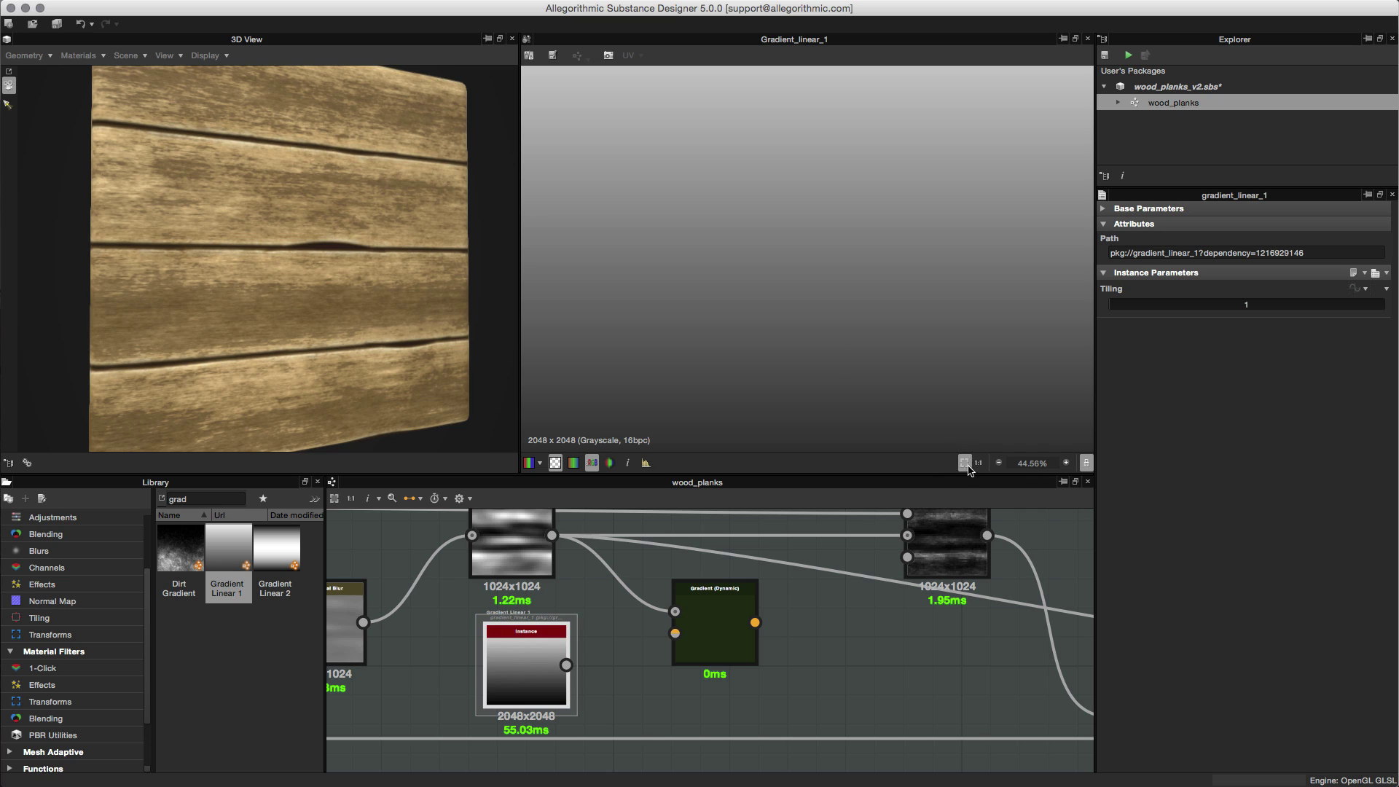
pyautogui.click(964, 464)
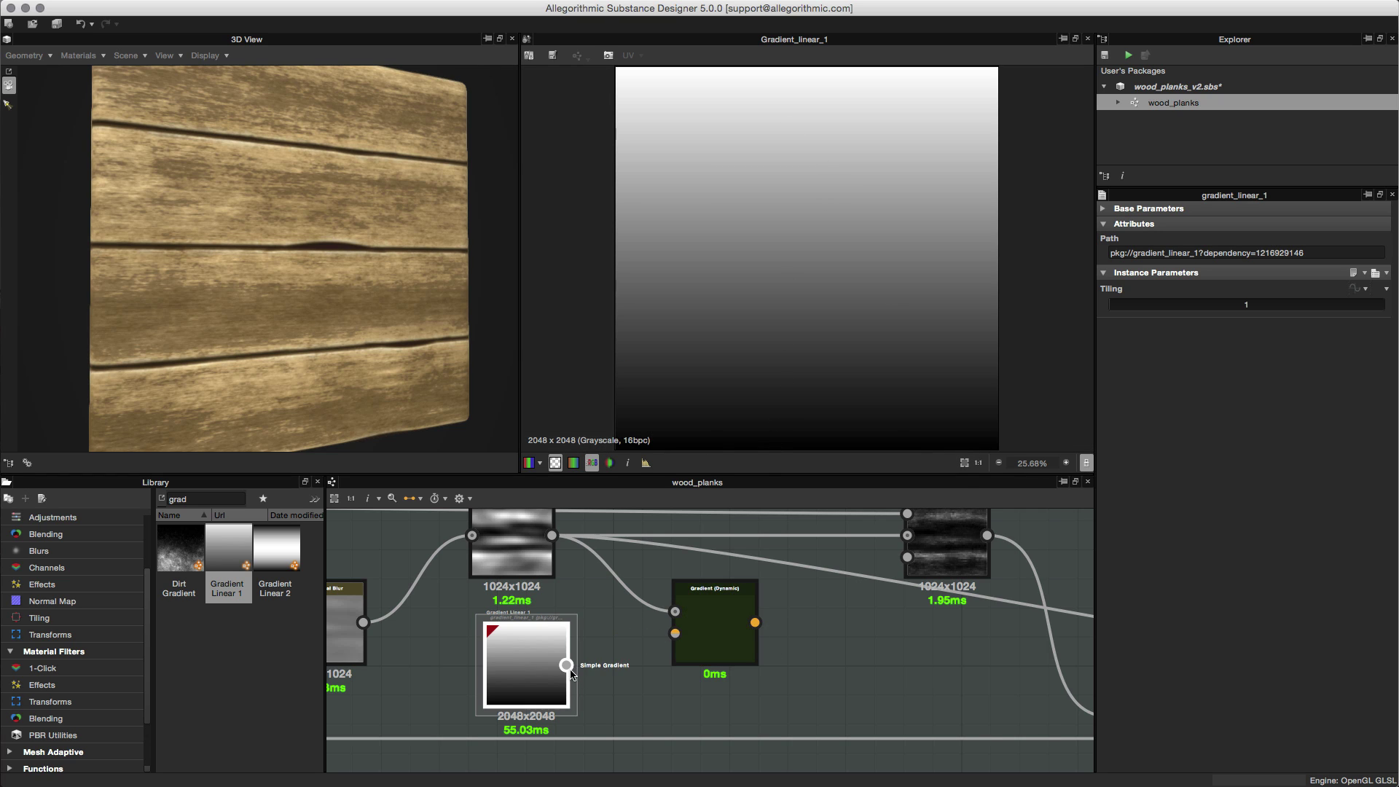
pyautogui.moveTo(566, 665); pyautogui.dragTo(675, 633)
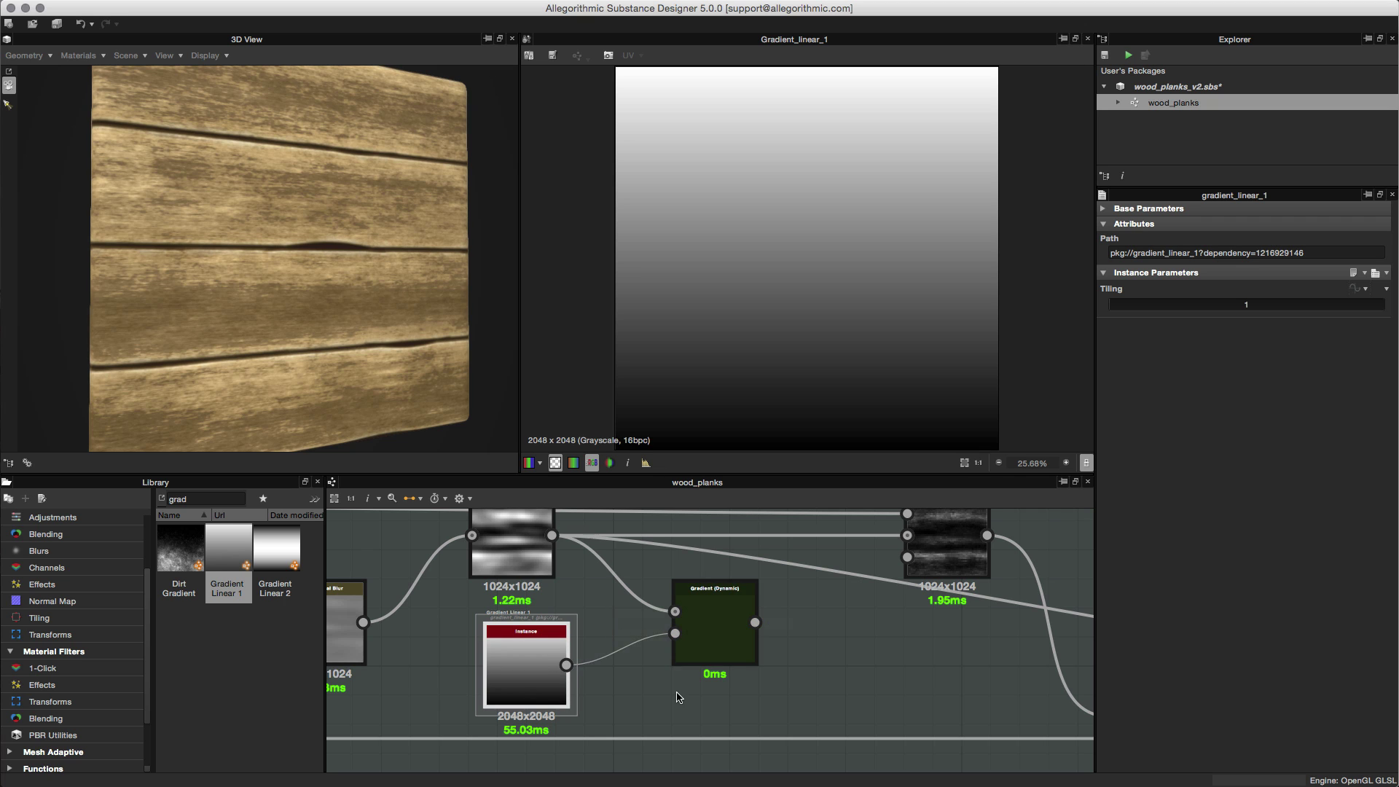
pyautogui.doubleClick(705, 621)
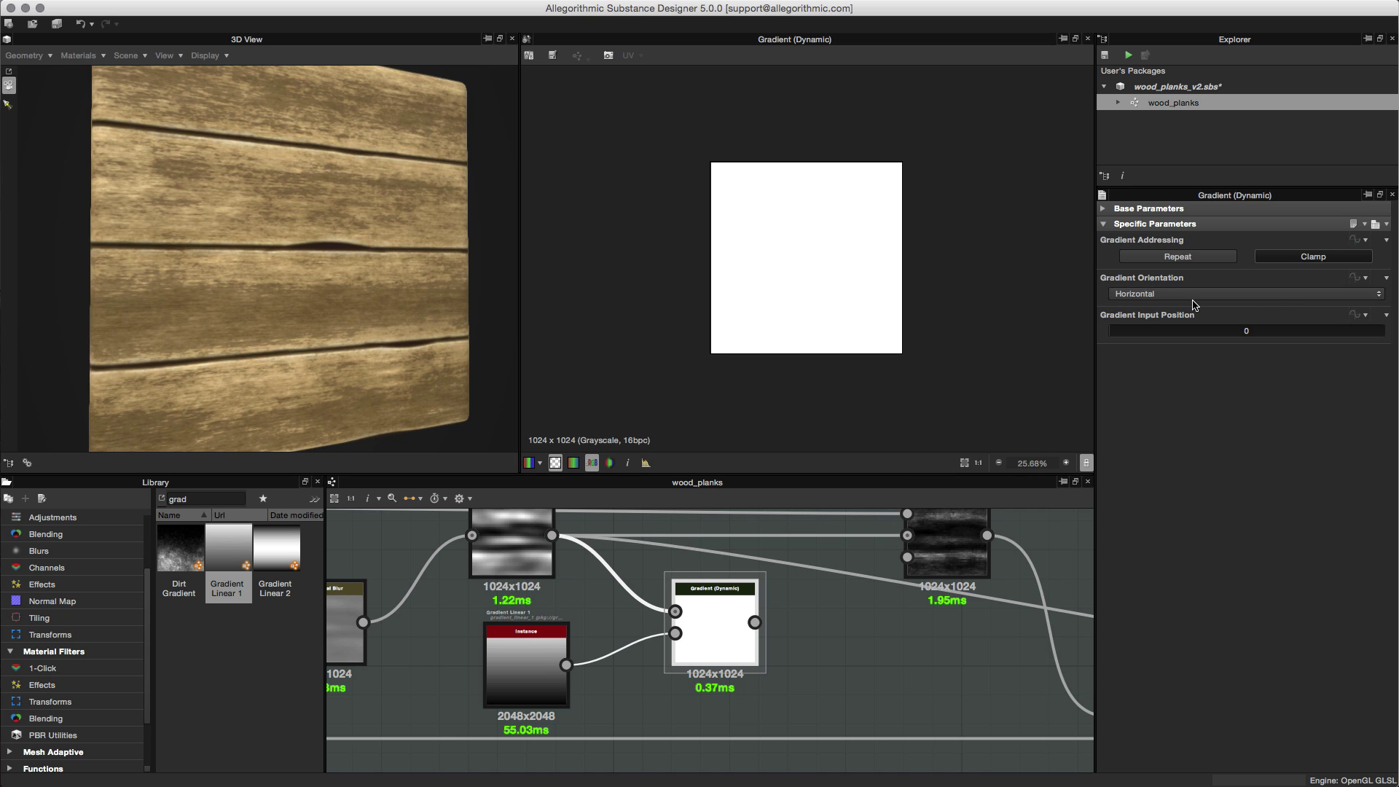
# - Change the Gradient (Dynamic) Gradient Orientation from Horizontal to Vertical
pyautogui.click(1141, 295)
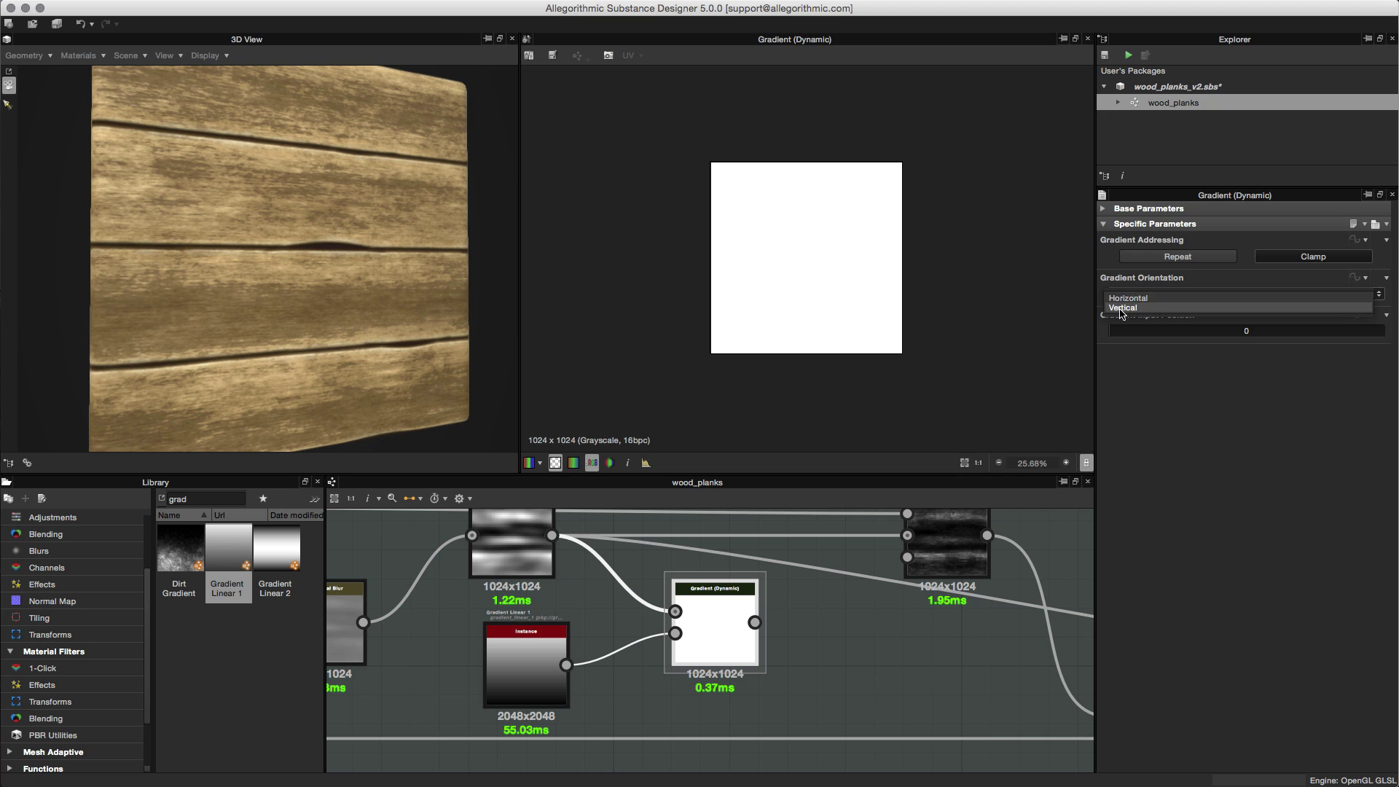
pyautogui.click(1226, 515)
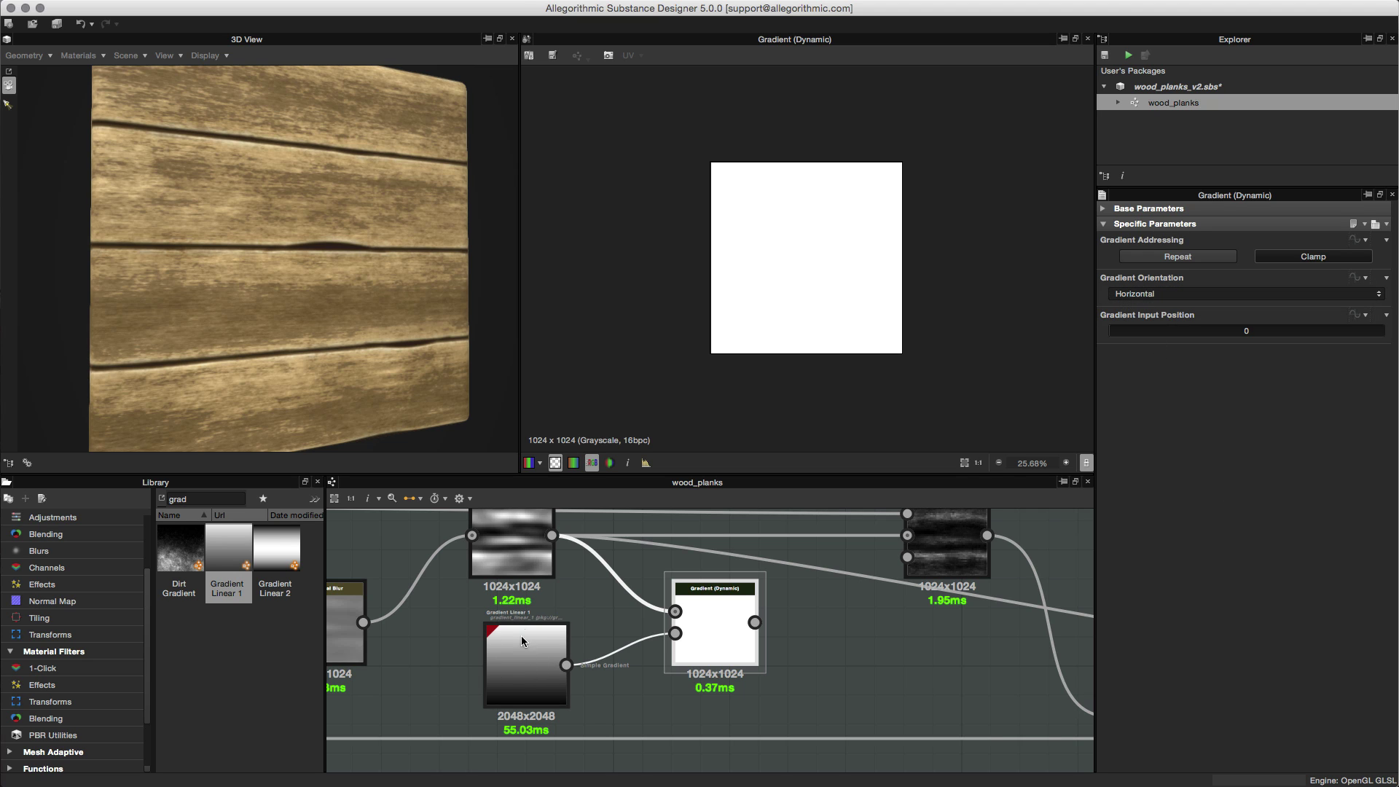
pyautogui.click(1140, 295)
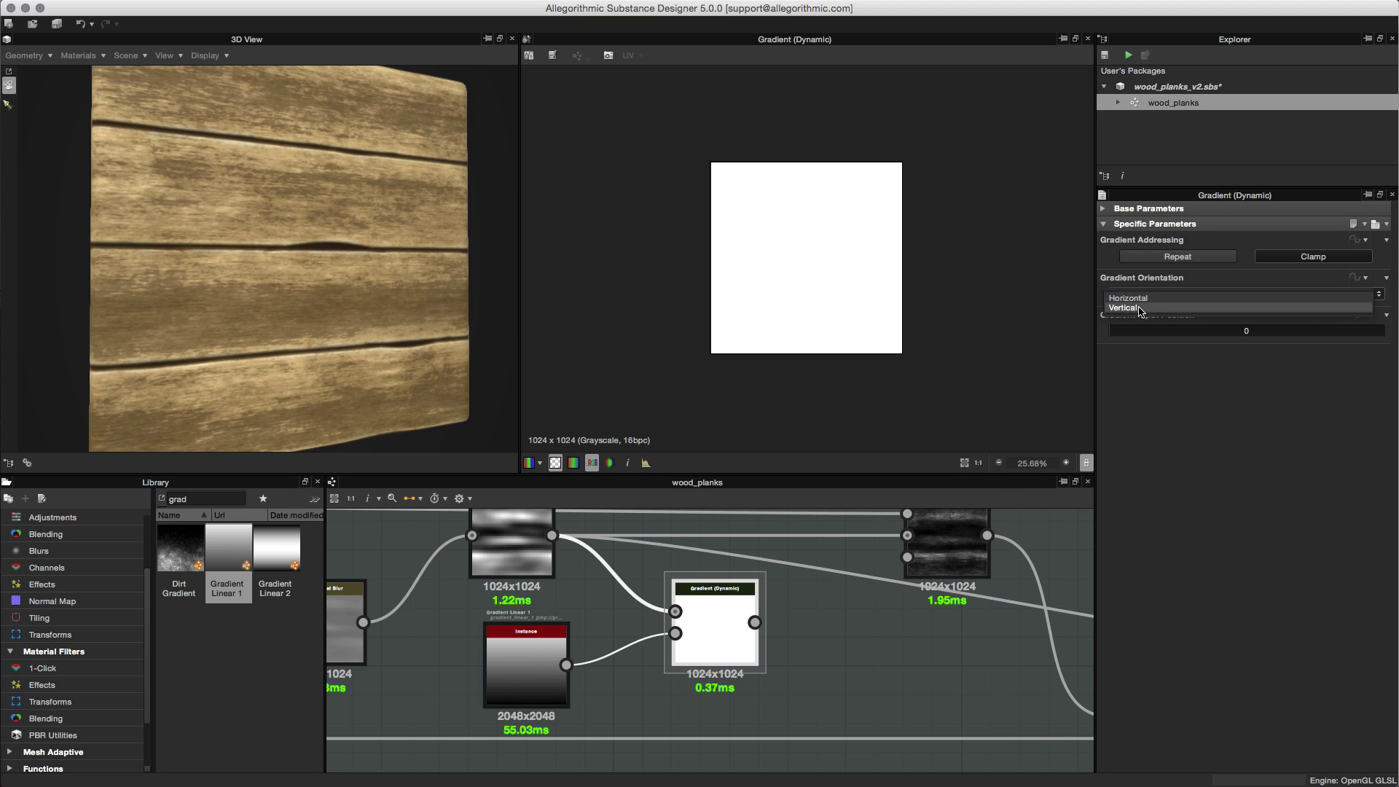
pyautogui.click(1133, 308)
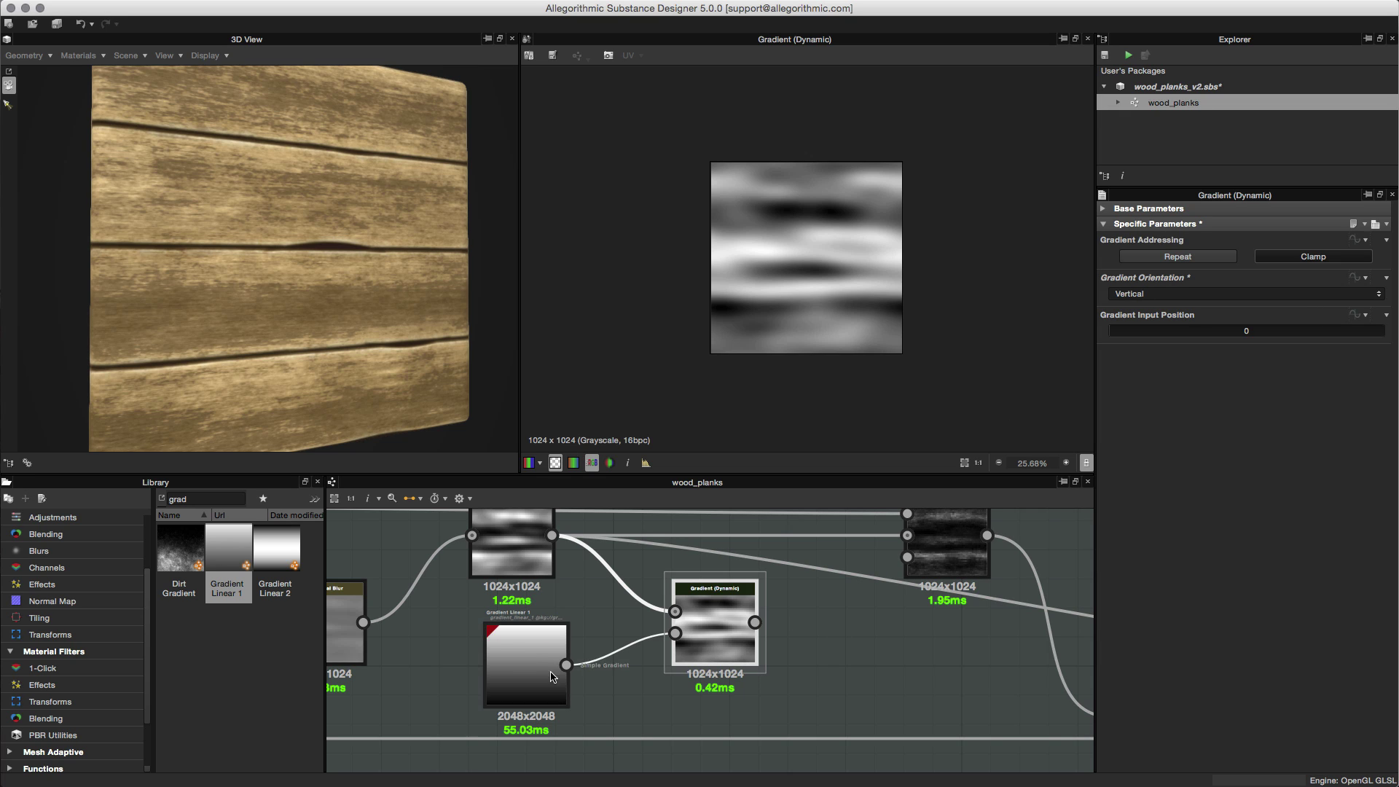
# - Raise Gradient Linear 1's Tiling through 4 and 14, then set it to 60
pyautogui.click(514, 650)
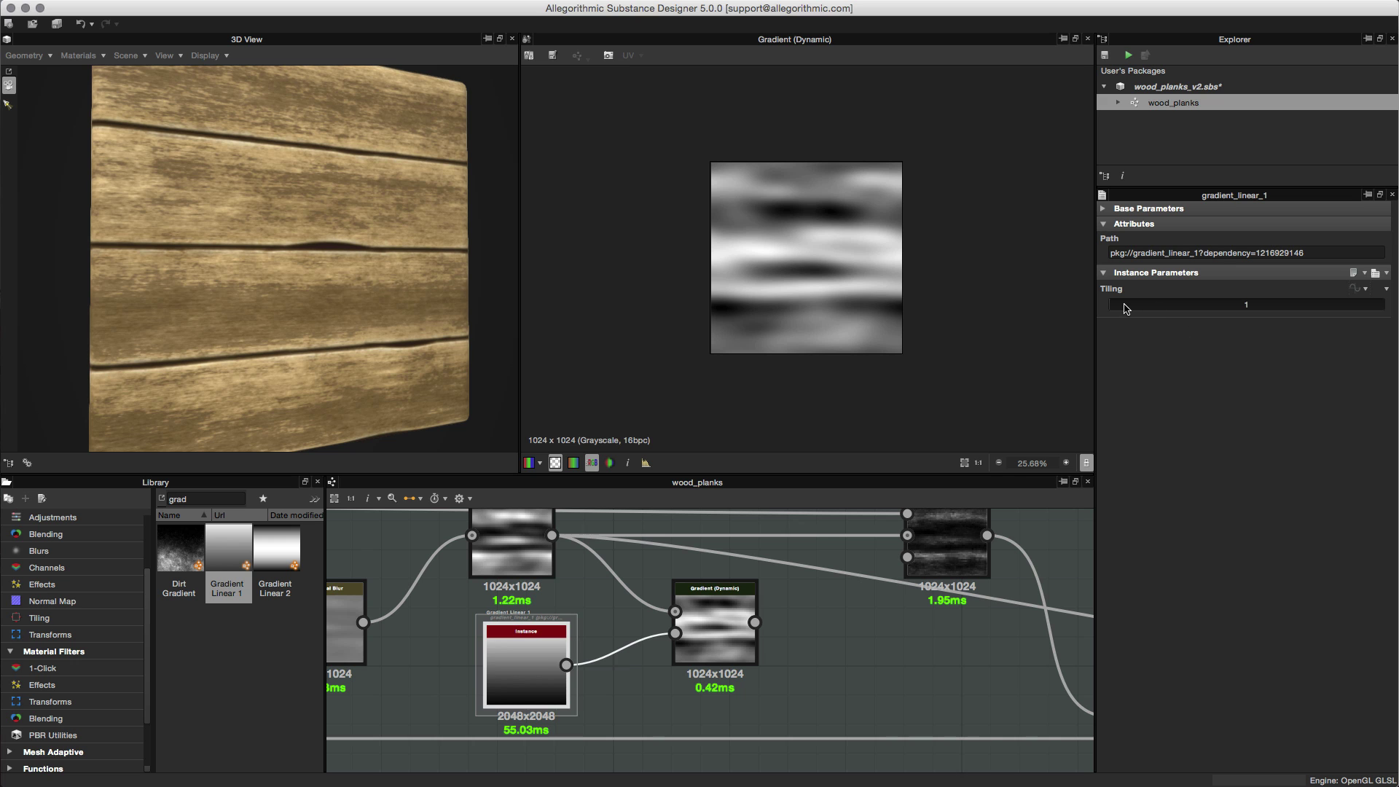
pyautogui.moveTo(1125, 307); pyautogui.dragTo(1293, 312)
pyautogui.moveTo(722, 628)
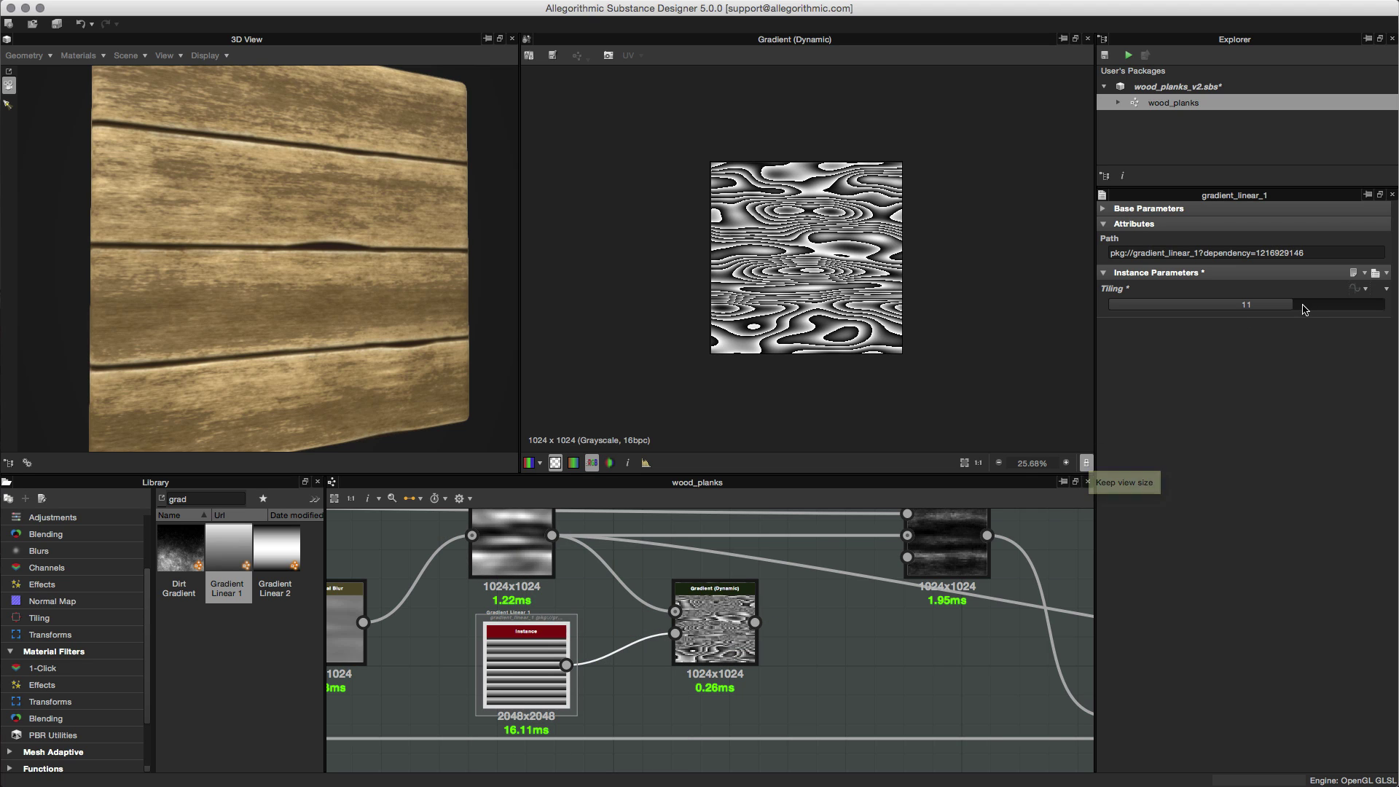
pyautogui.moveTo(1304, 306); pyautogui.dragTo(1351, 315)
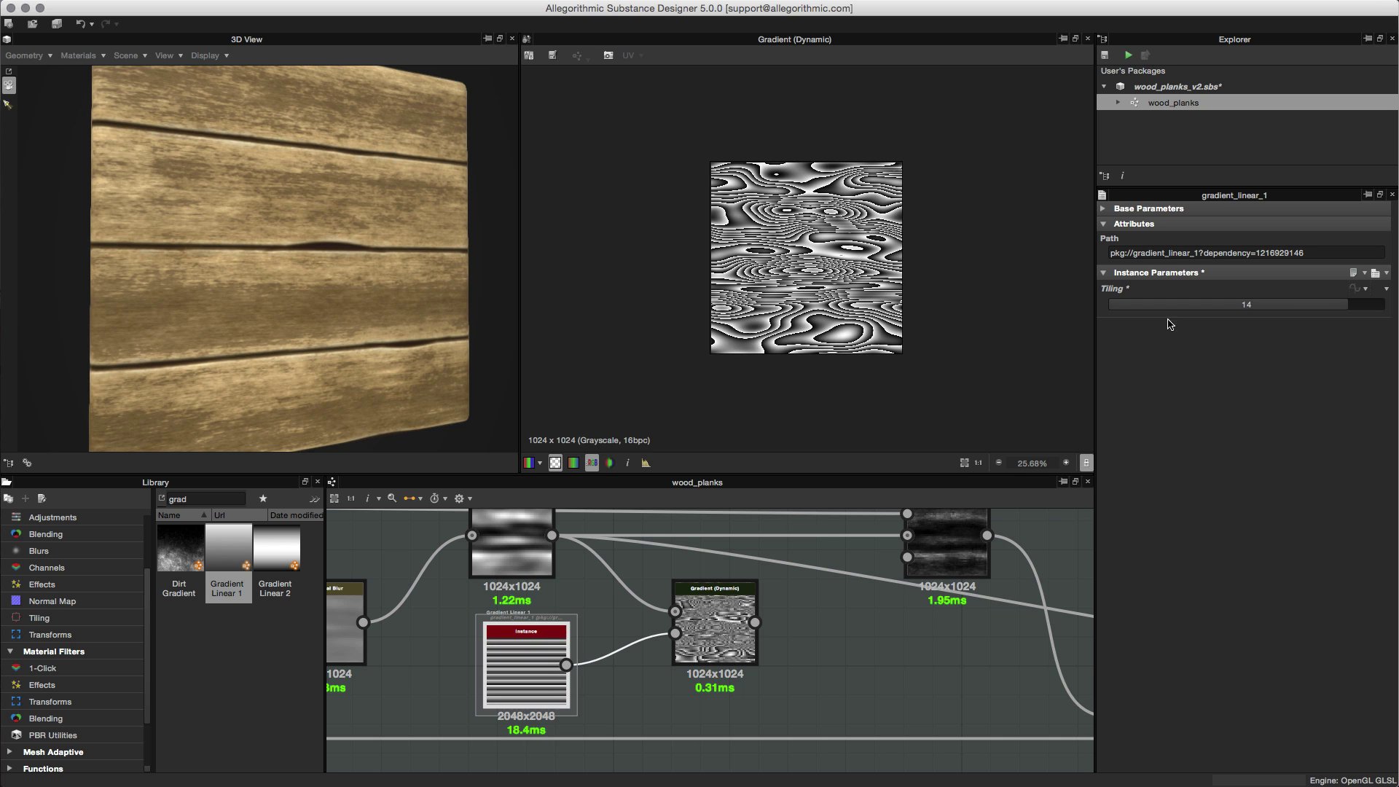
pyautogui.press('f')
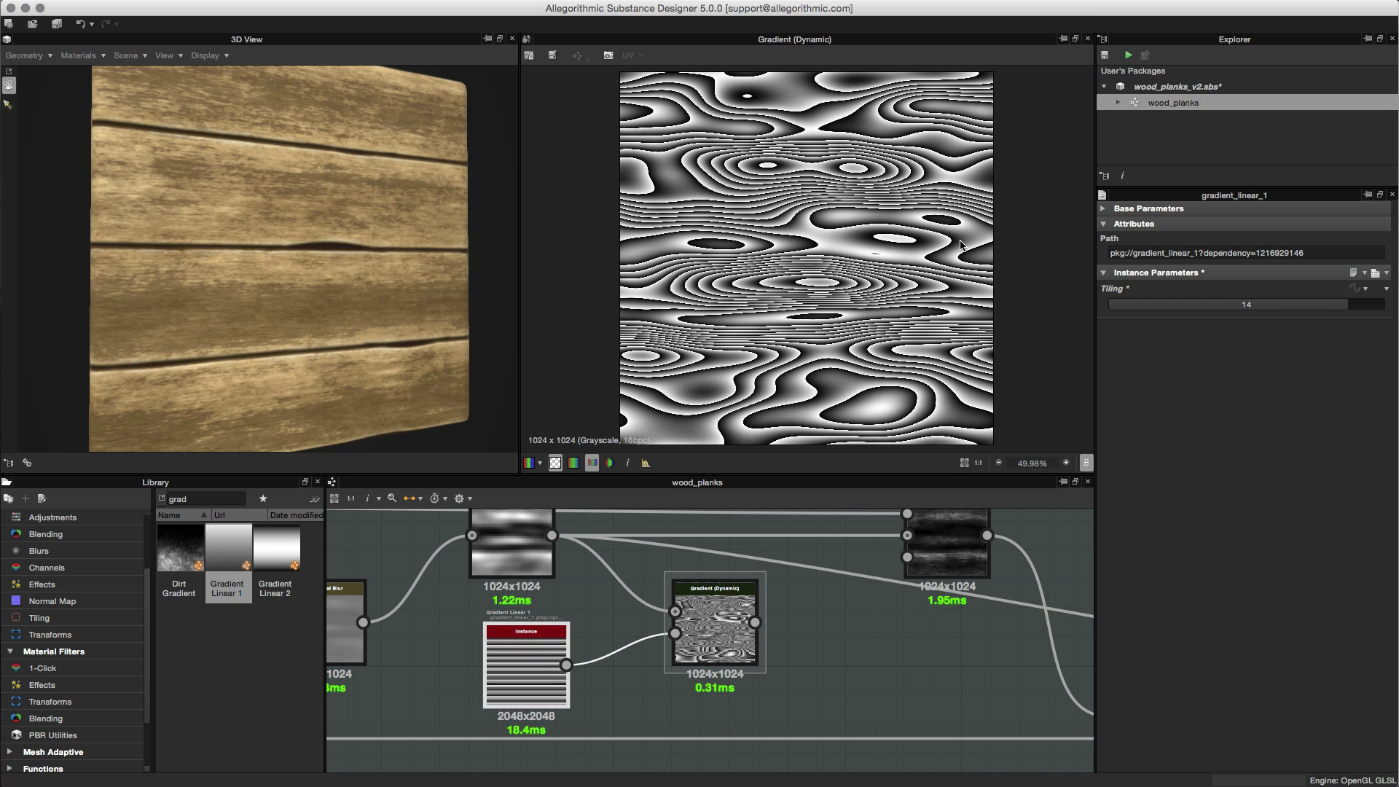
pyautogui.doubleClick(1247, 307)
pyautogui.press('Return')
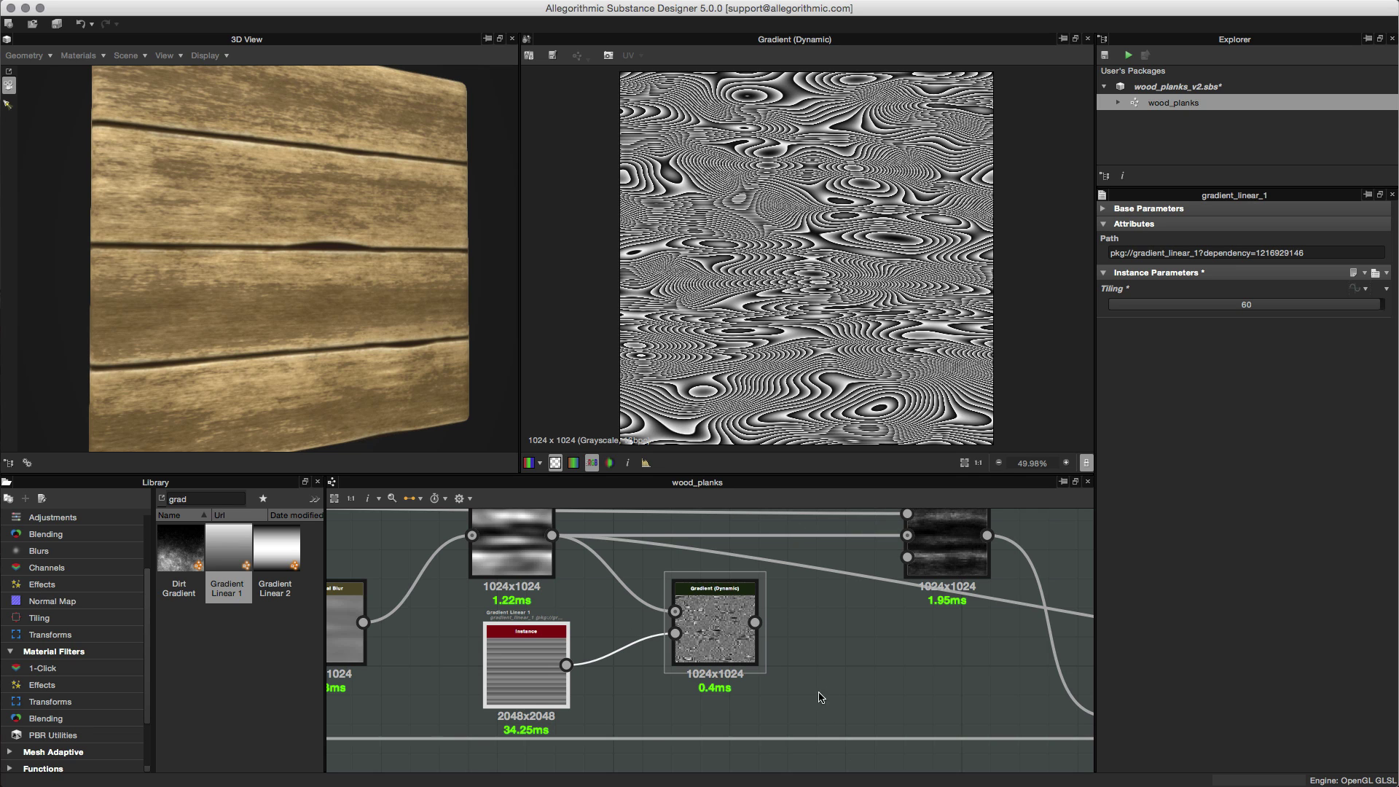
# - Connect the Gradient (Dynamic) output to the Blend Background input and check the planks in 3D
pyautogui.moveTo(856, 659); pyautogui.dragTo(807, 703, button='middle')
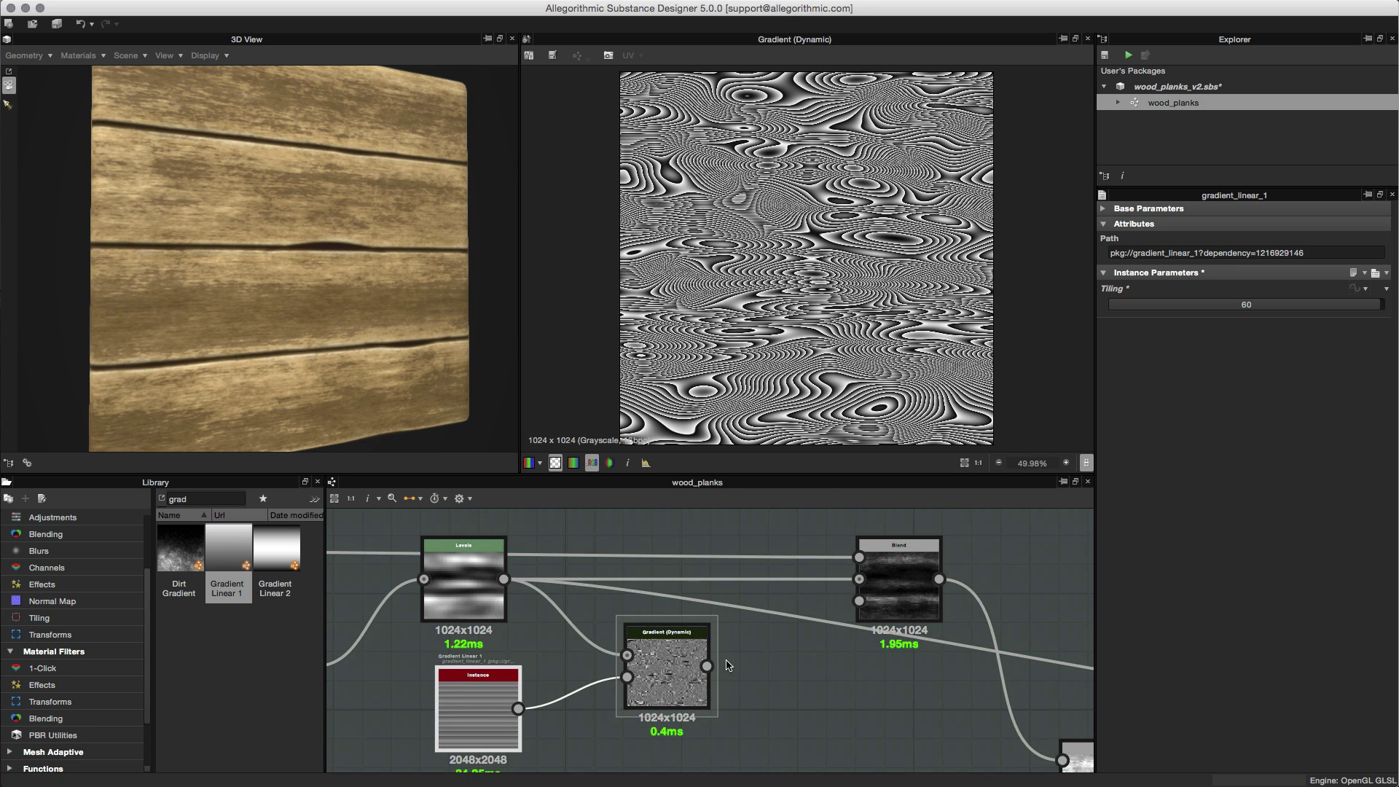
pyautogui.moveTo(707, 665); pyautogui.dragTo(858, 579)
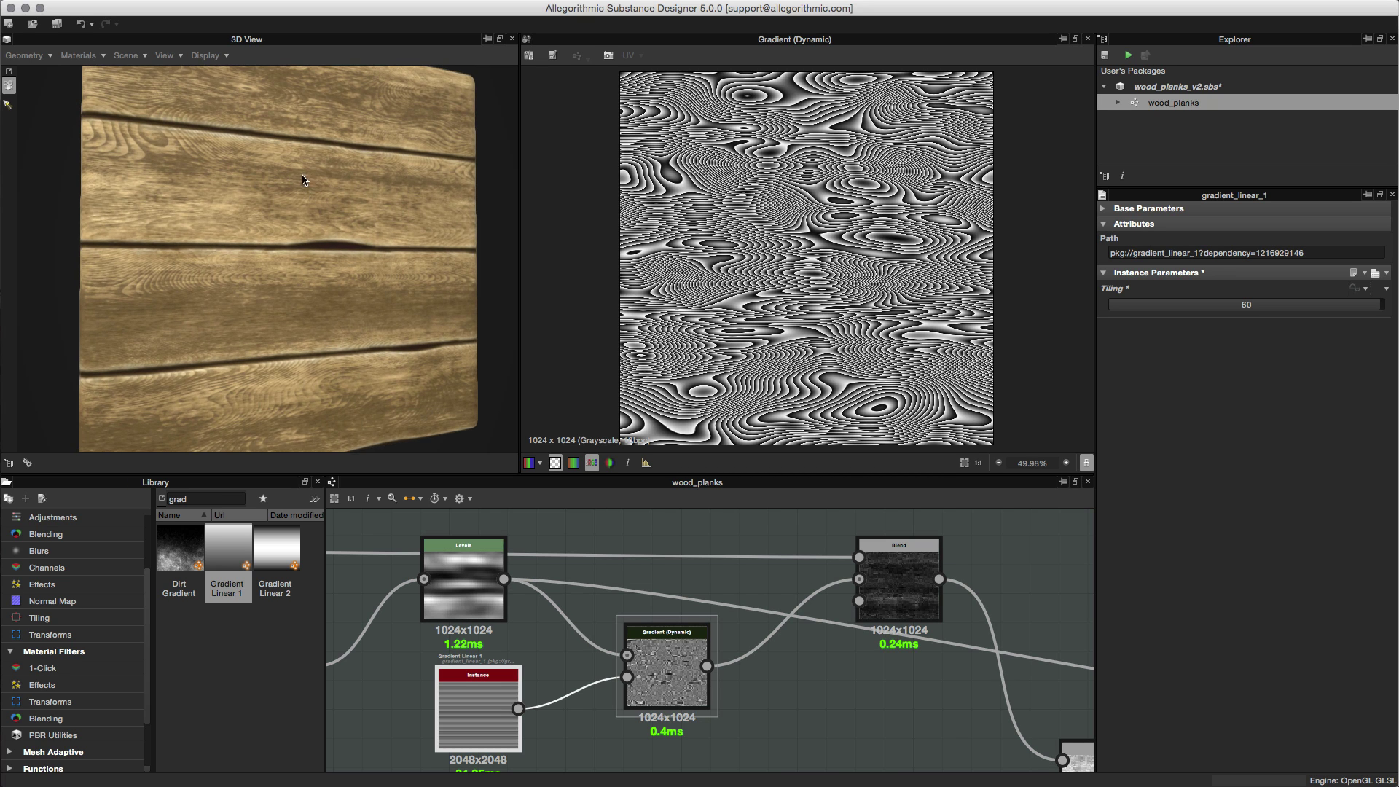
pyautogui.moveTo(300, 188)
pyautogui.mouseDown()
pyautogui.moveTo(279, 188)
pyautogui.moveTo(332, 212)
pyautogui.moveTo(327, 192)
pyautogui.mouseUp()
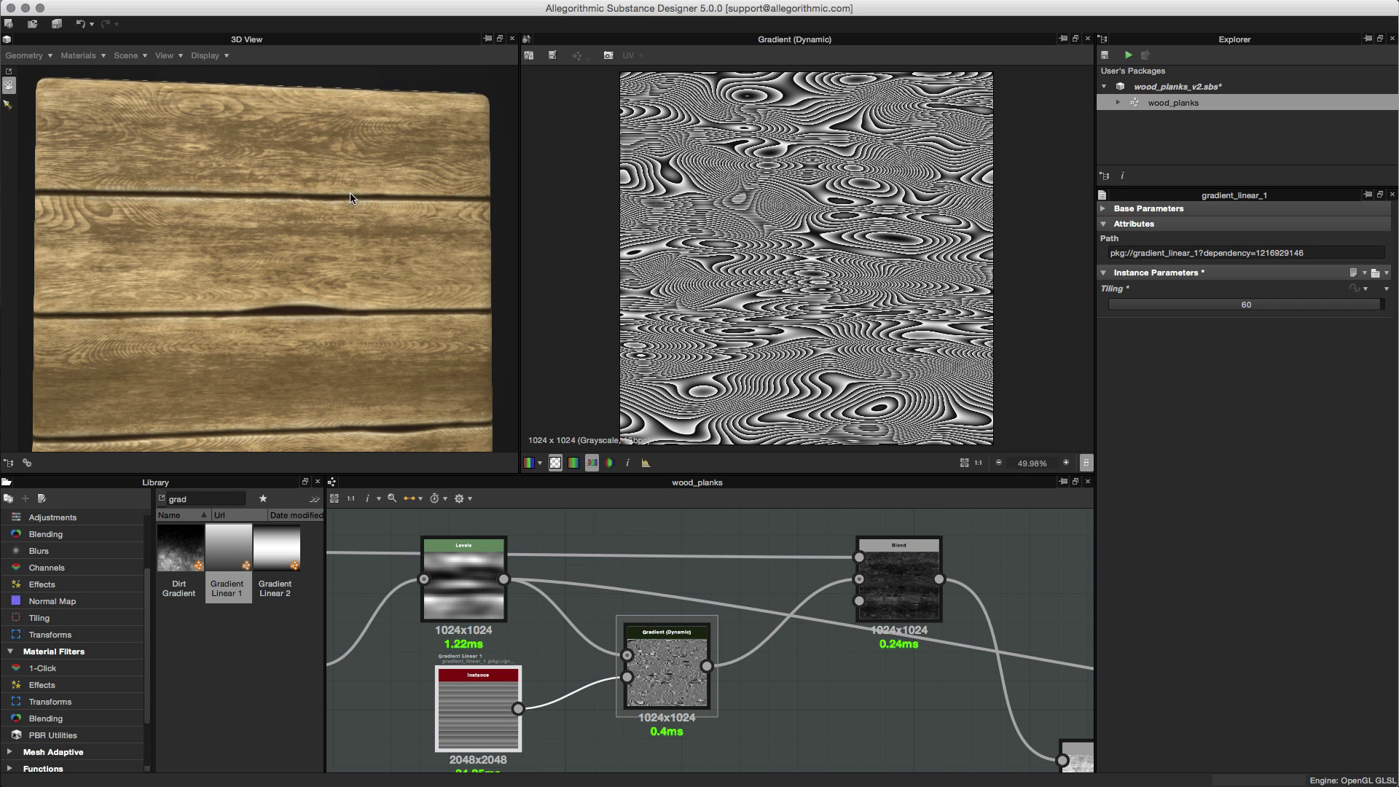
pyautogui.scroll(-5, 796, 640)
# - Preview the Basecolor output in the 2D view, then reselect the Gradient (Dynamic) node
pyautogui.moveTo(796, 640); pyautogui.dragTo(845, 575, button='middle')
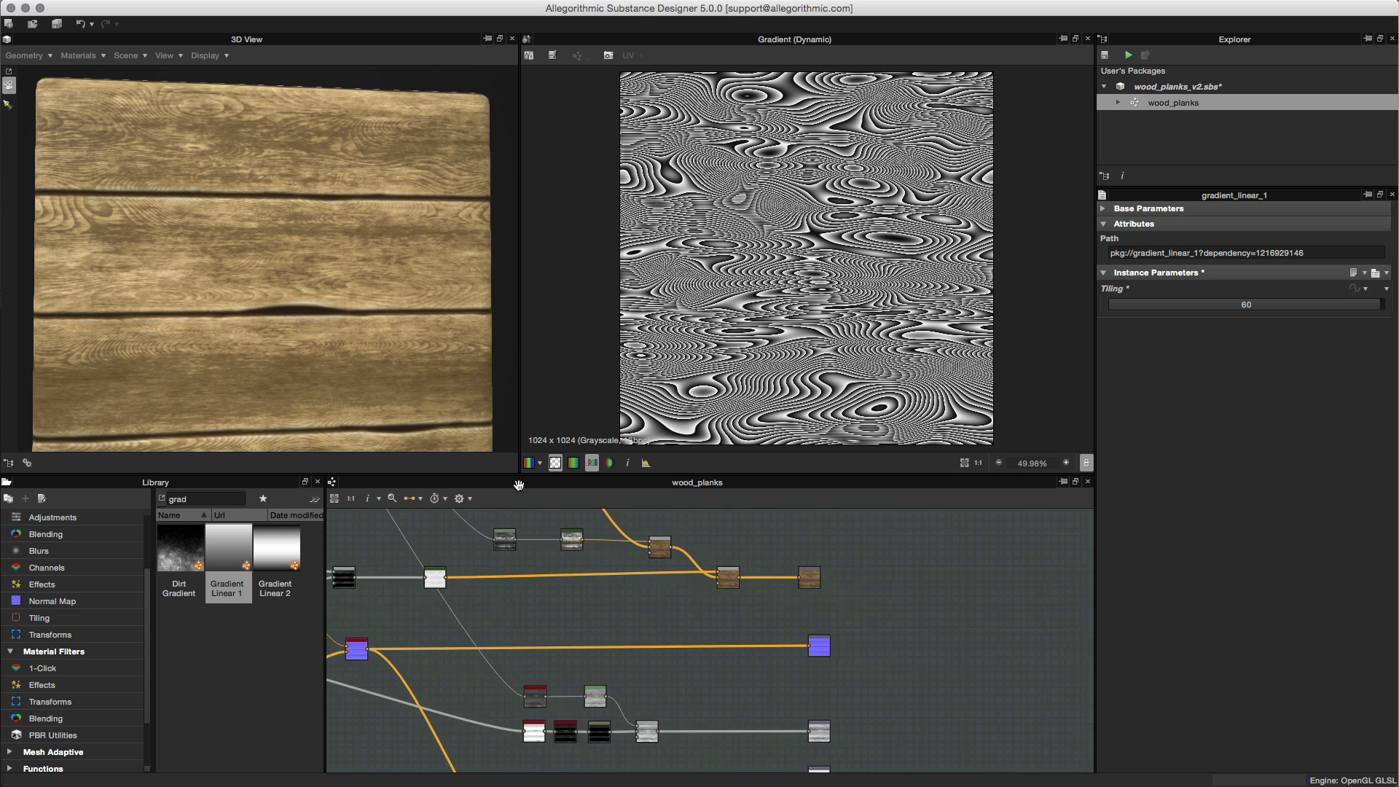
pyautogui.scroll(3, 842, 574)
pyautogui.doubleClick(775, 590)
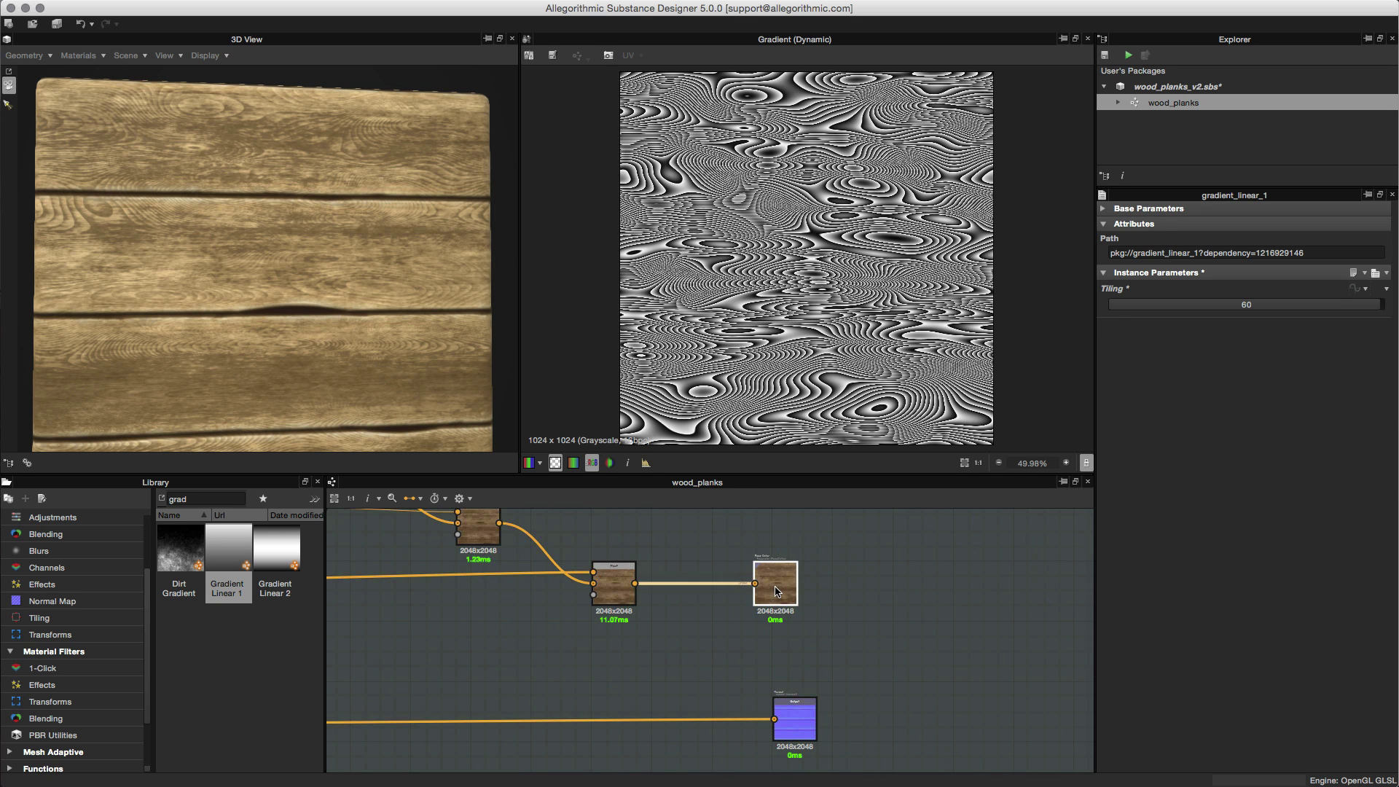
pyautogui.scroll(-3, 830, 284)
pyautogui.scroll(2, 830, 284)
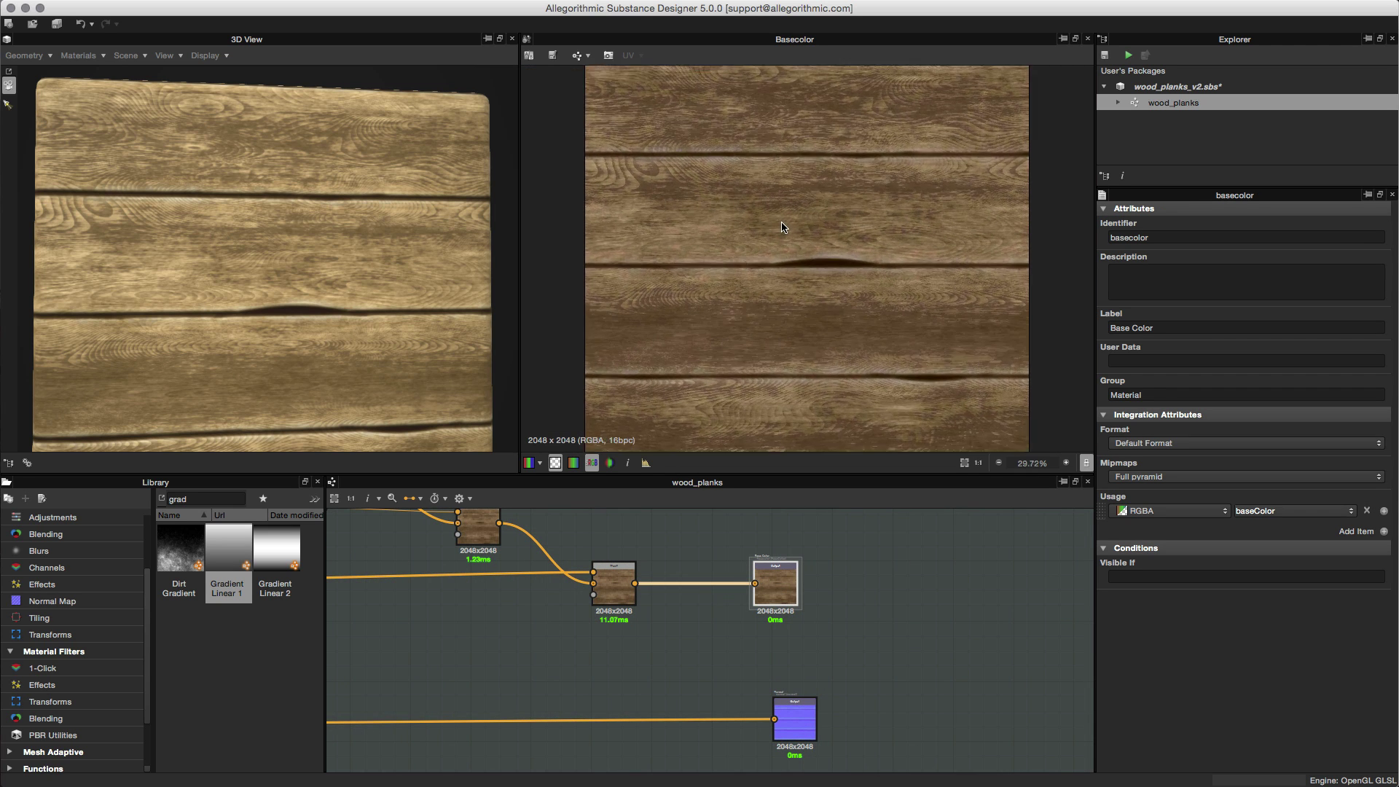
pyautogui.moveTo(812, 190); pyautogui.dragTo(849, 297, button='middle')
pyautogui.scroll(-1, 946, 281)
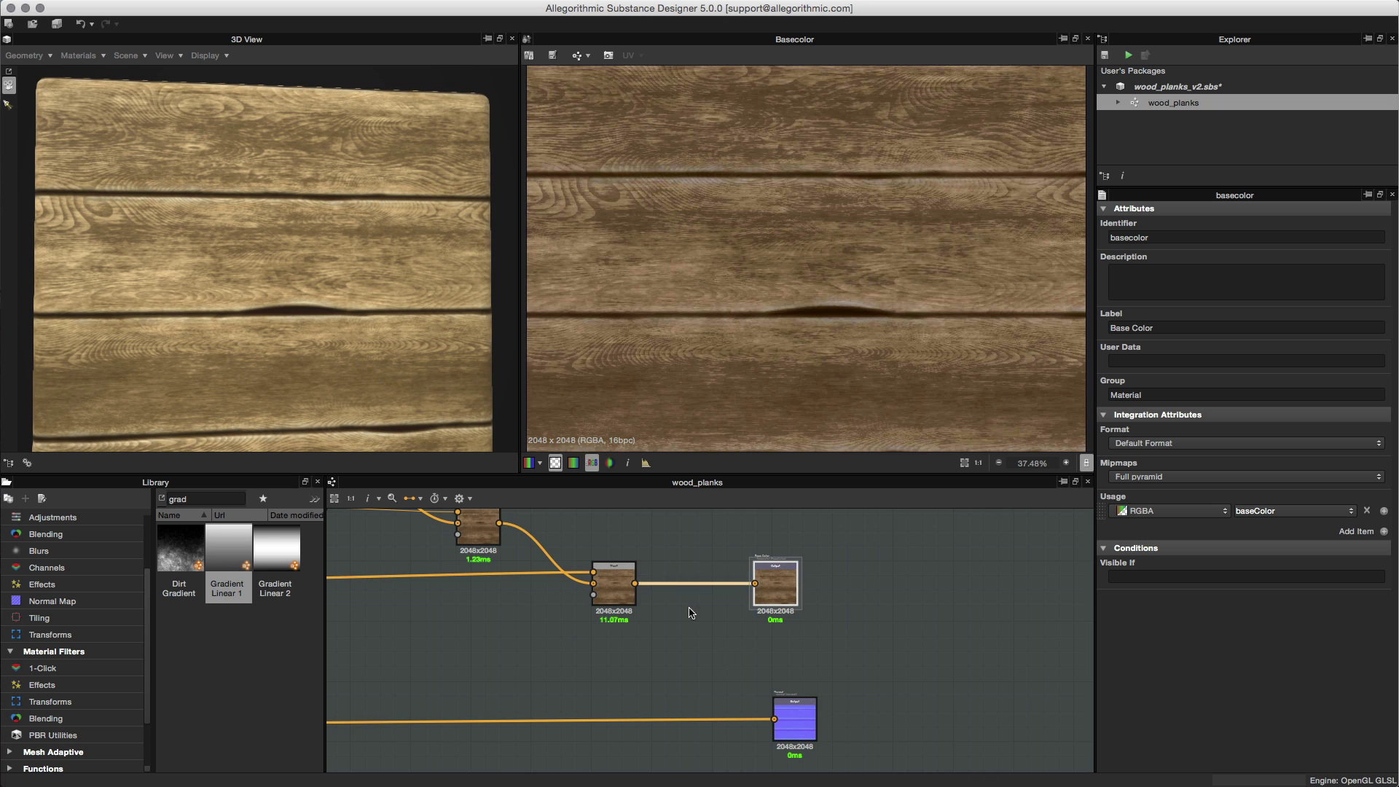
pyautogui.scroll(-4, 745, 663)
pyautogui.scroll(3, 675, 662)
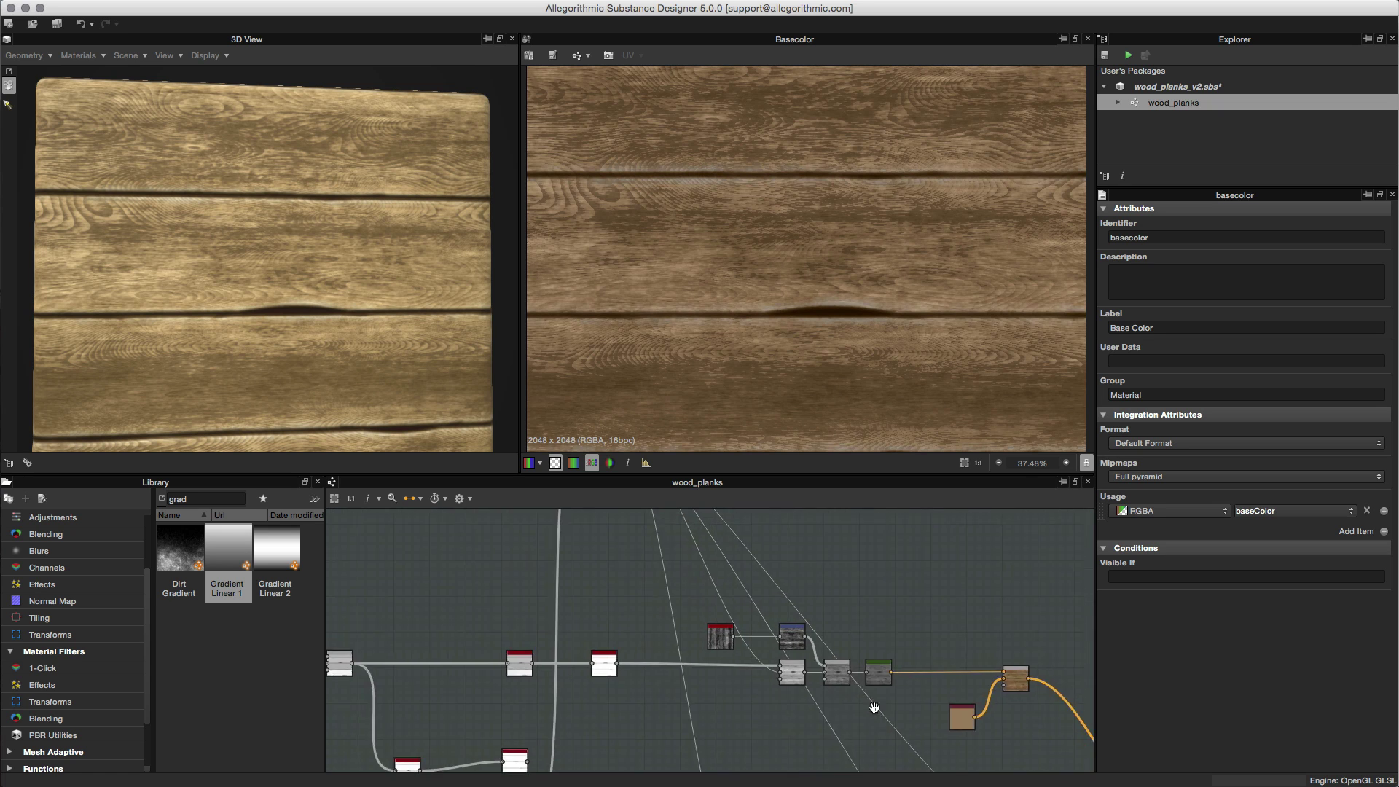
pyautogui.scroll(5, 677, 625)
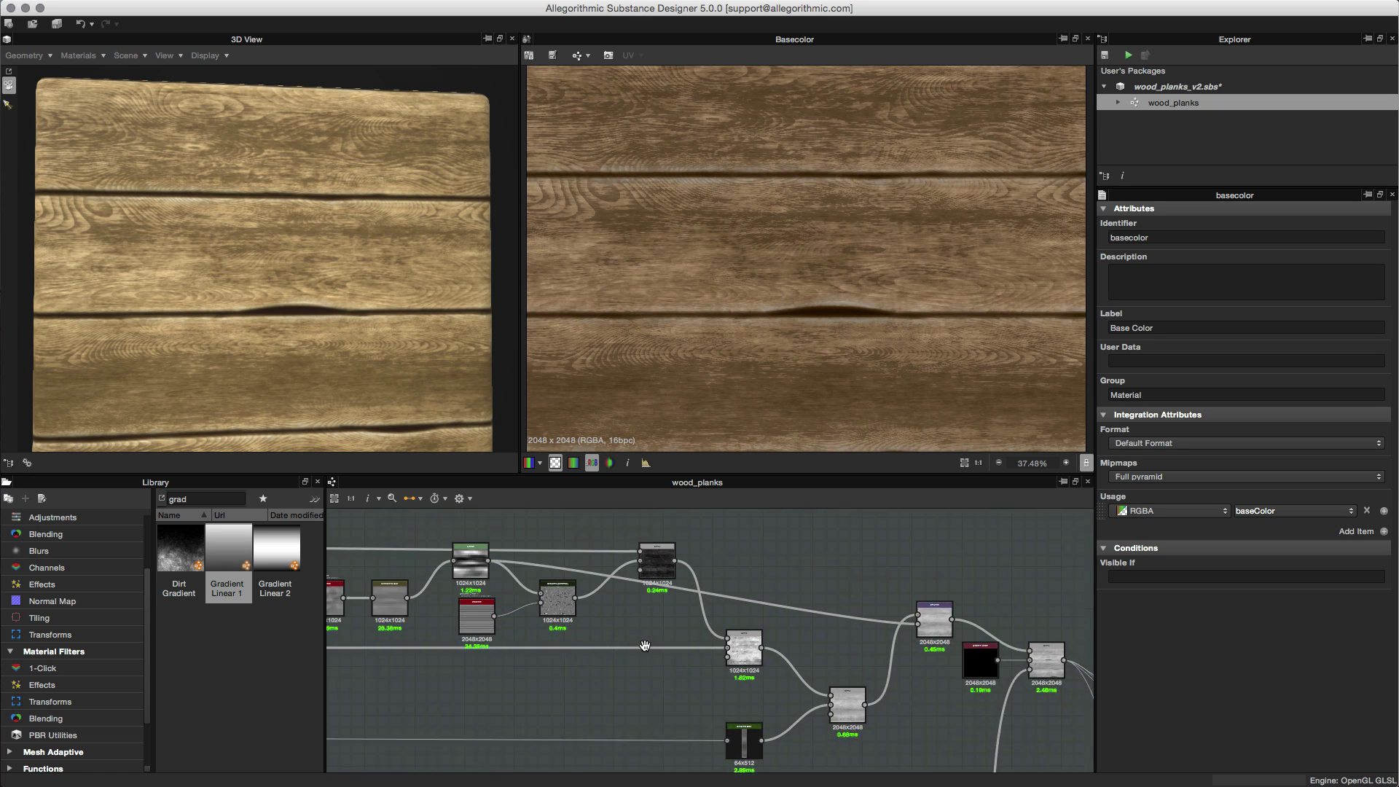
pyautogui.scroll(4, 655, 641)
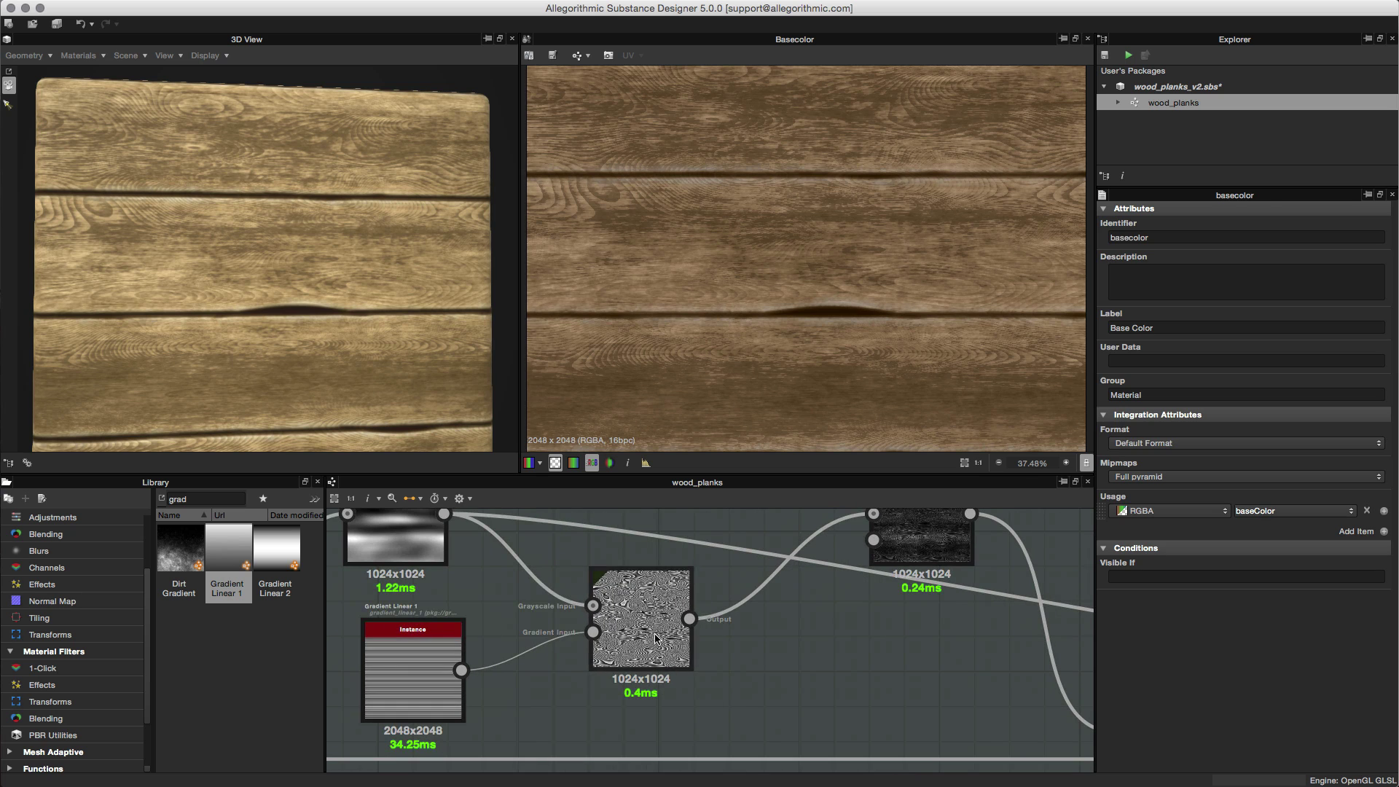
pyautogui.click(651, 636)
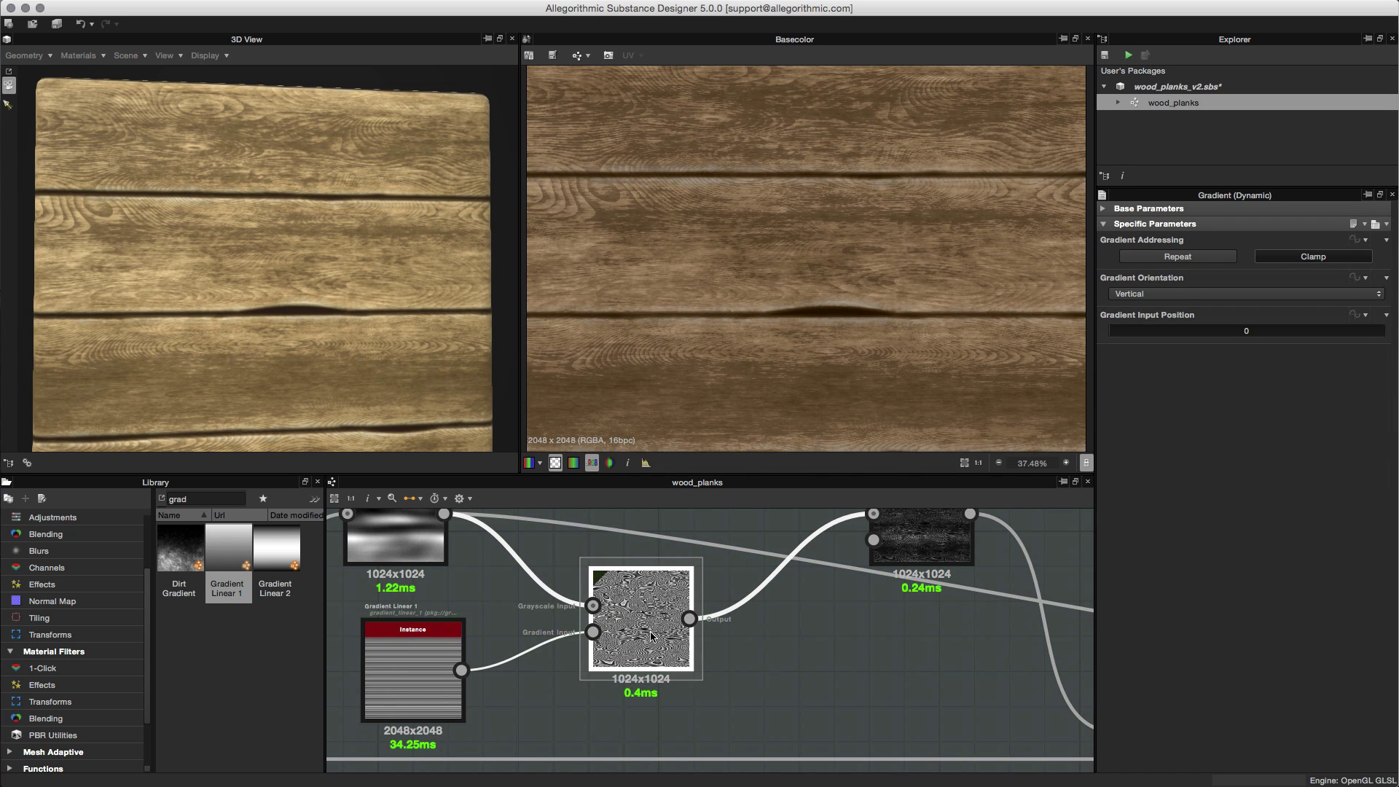